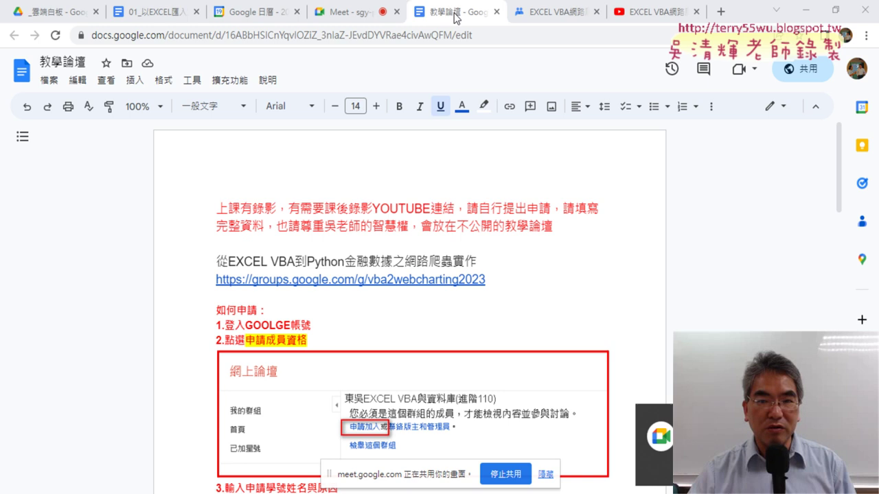
Open the EXCEL VBA網路爬蟲與圖表繪製班2023第6次 post from the vba2webcharting2023 topic list
left_click(542, 13)
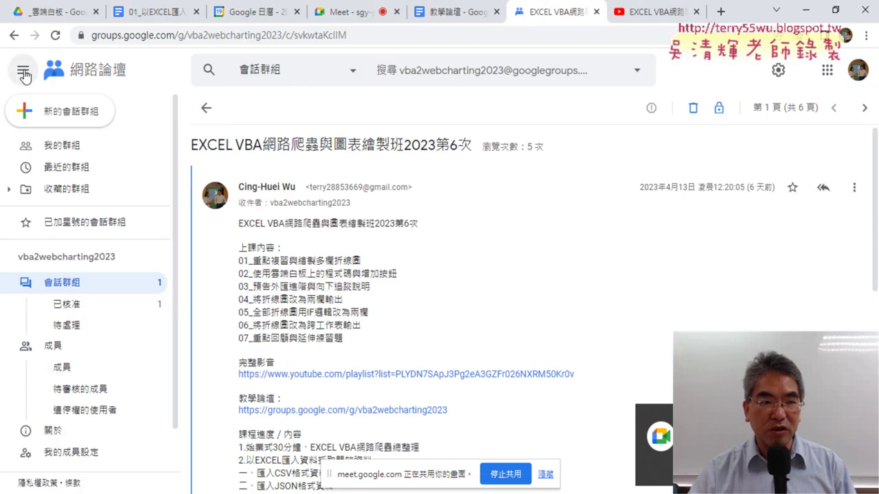
left_click(14, 35)
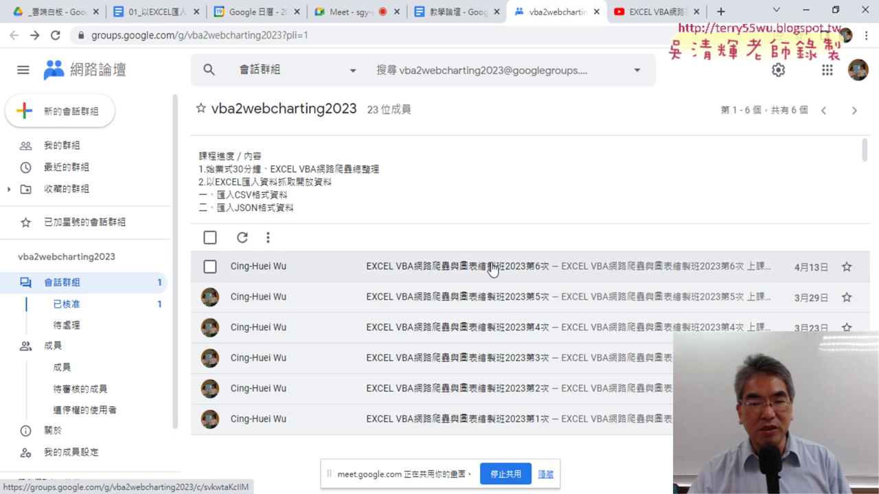
left_click(492, 267)
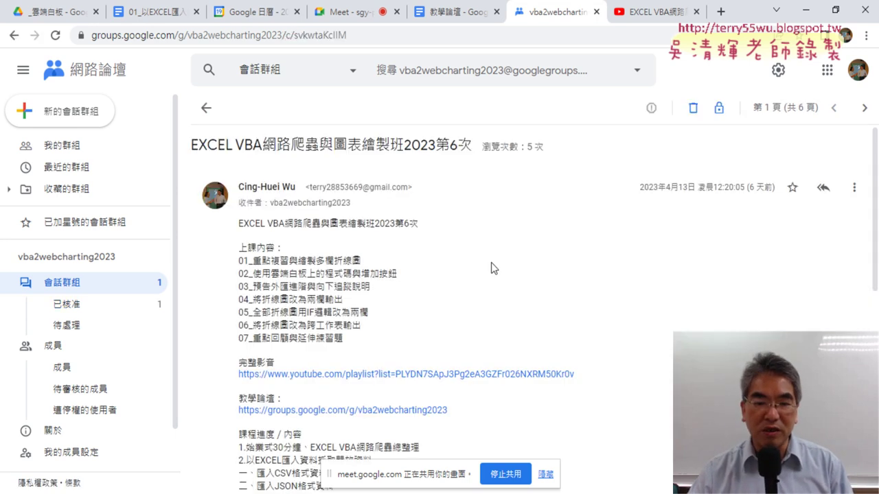
Zoom the 6th-session post to 125% and highlight 繪製多欄折線圖 in lesson item 01
scroll(491, 263, "down", 1)
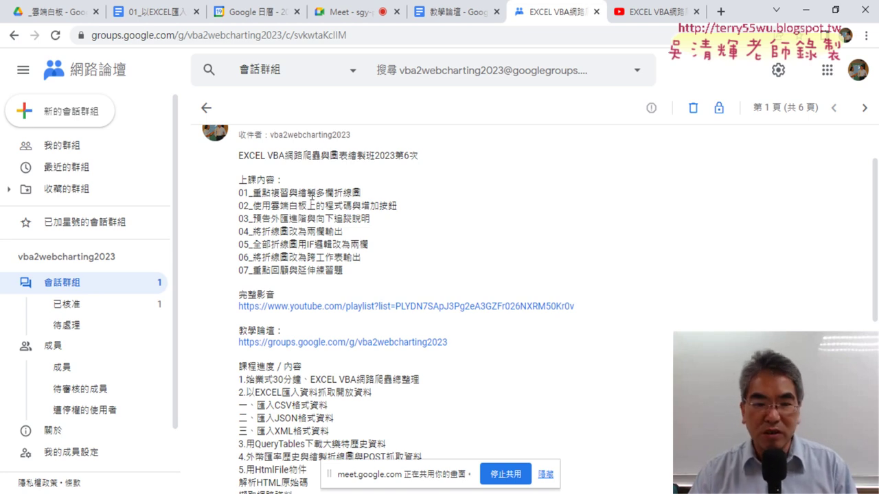
key("ctrl+plus")
key("ctrl+plus")
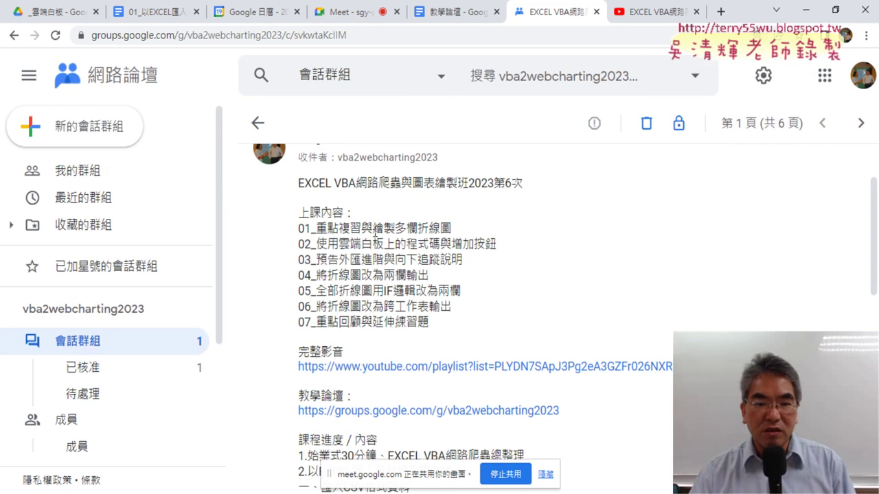
left_click_drag(371, 228, 451, 229)
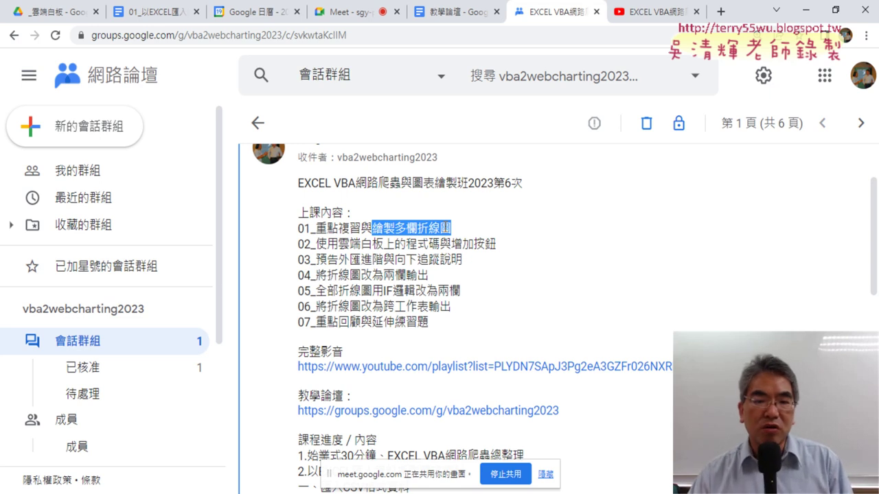
Show the CSV-import lesson notes and select the macro name 美元折線圖 beside its USD/TWD chart
left_click(163, 12)
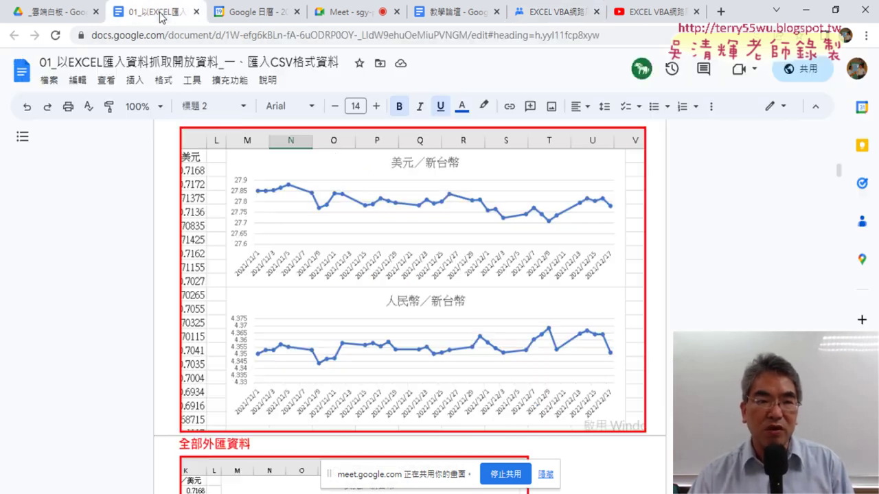
scroll(648, 280, "up", 3)
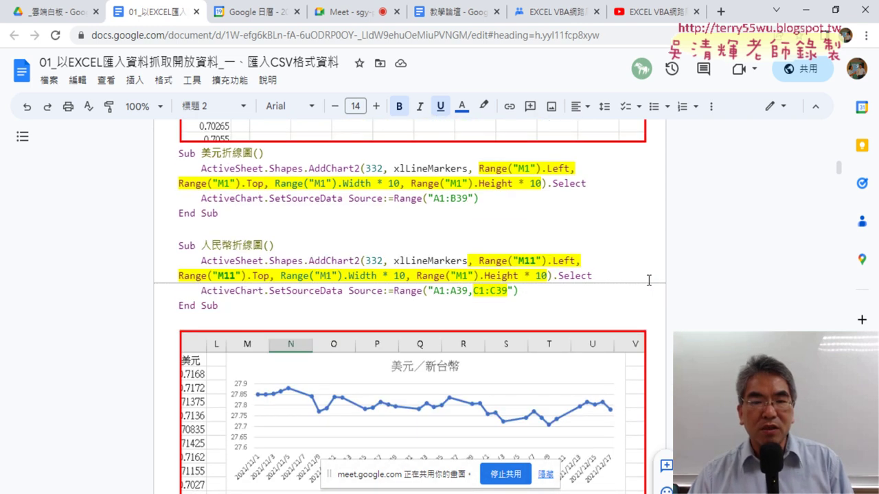
left_click(645, 276)
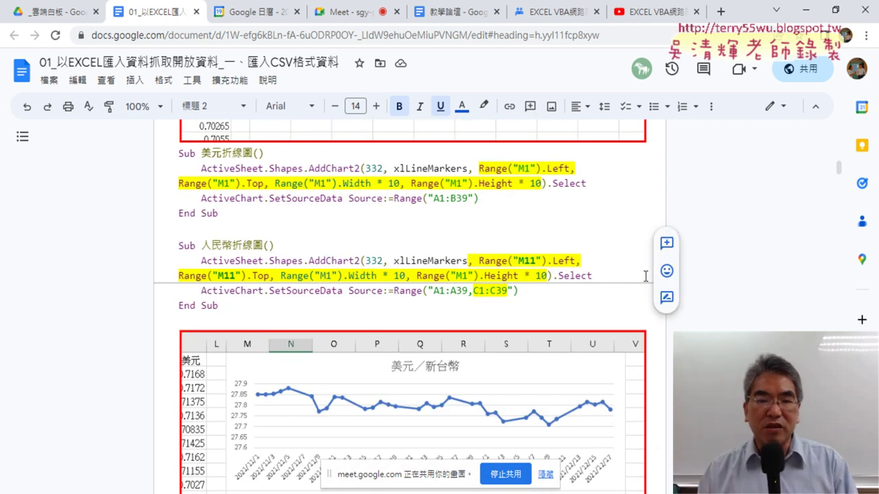
scroll(515, 269, "up", 2)
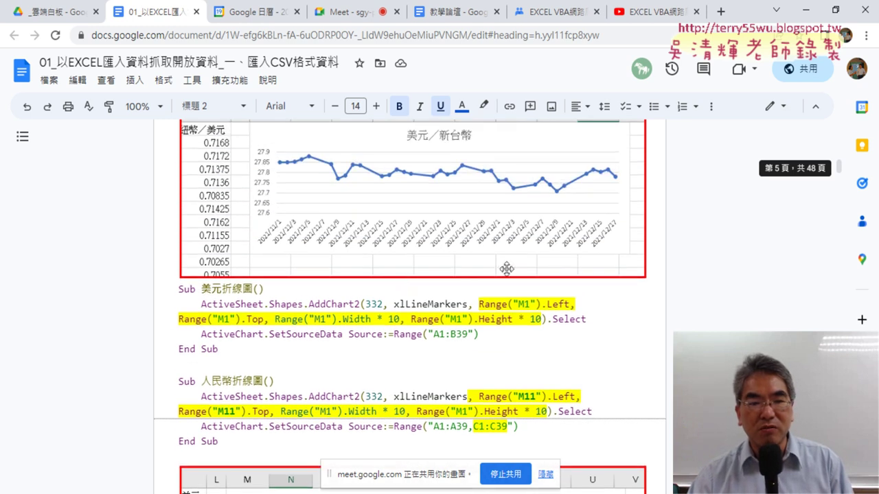
left_click_drag(202, 289, 254, 291)
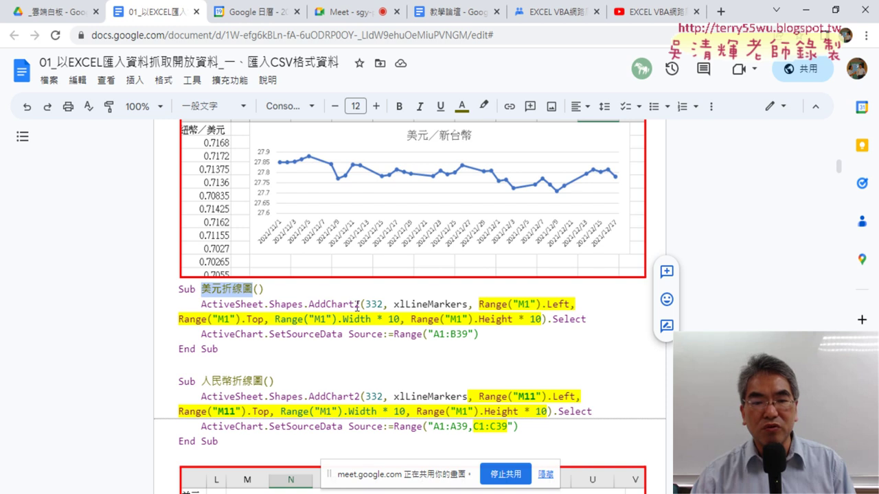
left_click_drag(359, 305, 309, 304)
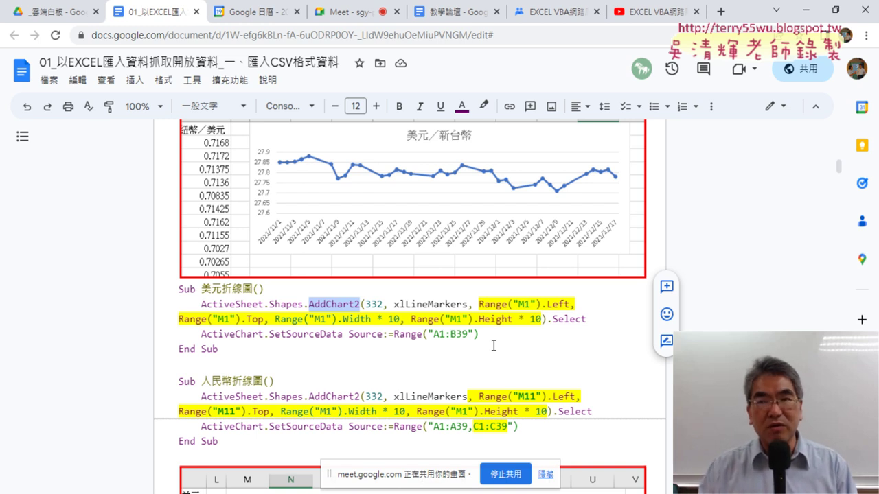
left_click(357, 305)
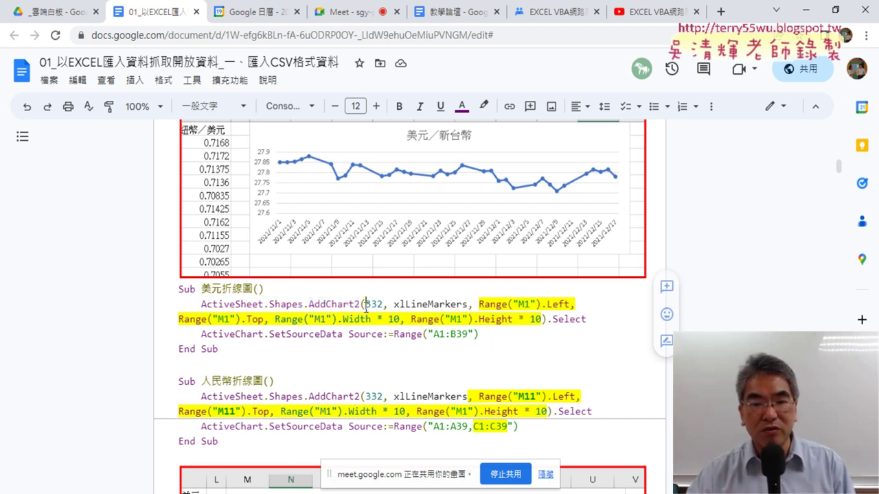
left_click_drag(354, 306, 361, 305)
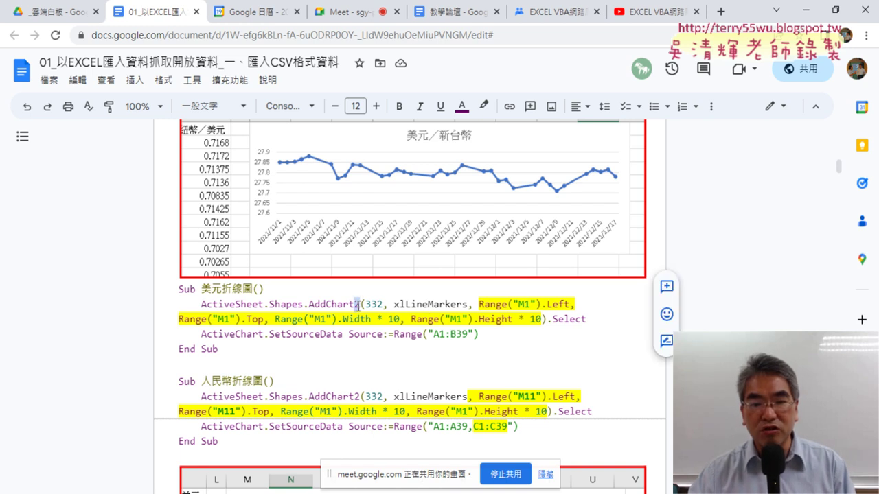
key("Delete")
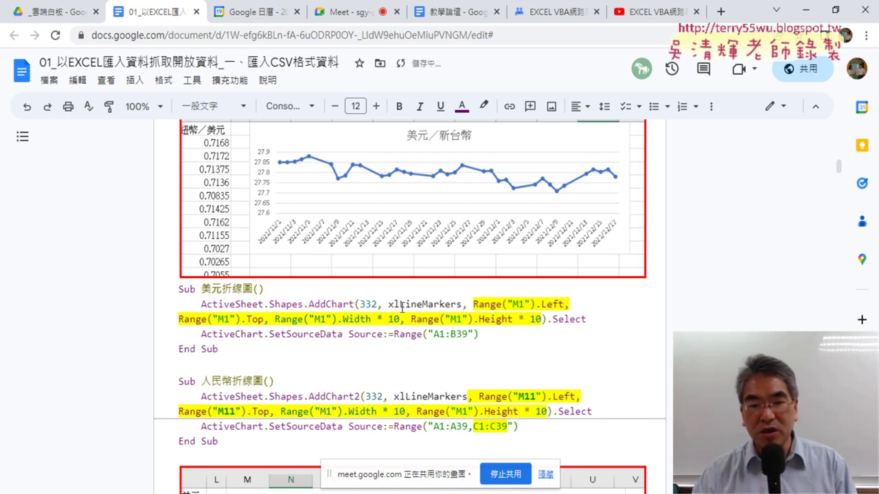
key("ctrl+z")
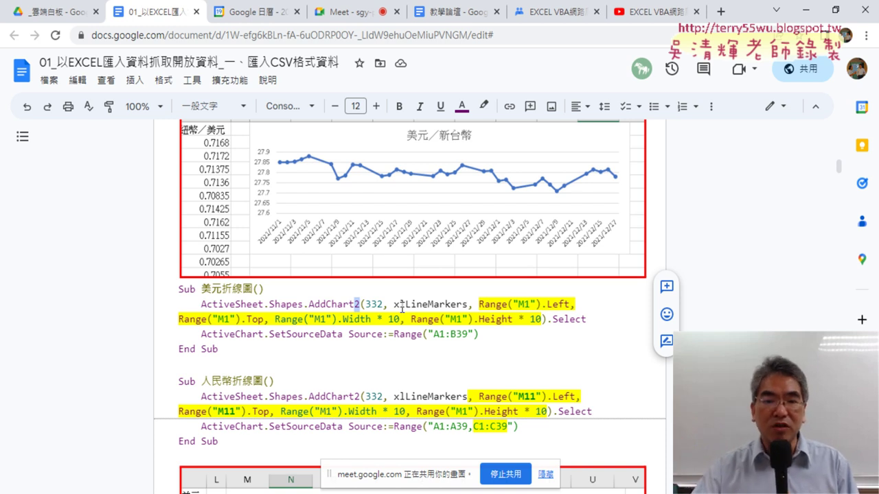
left_click_drag(364, 304, 468, 305)
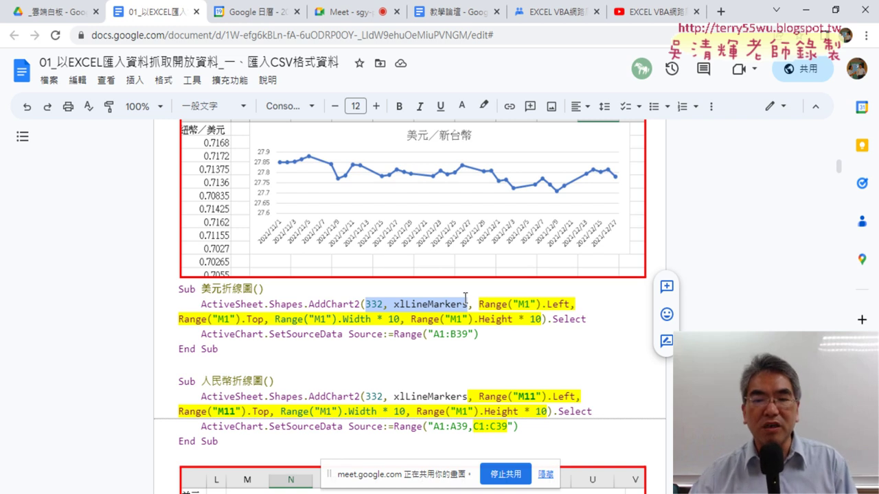
mouse_move(479, 304)
left_mouse_down()
mouse_move(577, 306)
mouse_move(275, 320)
mouse_move(540, 319)
left_mouse_up()
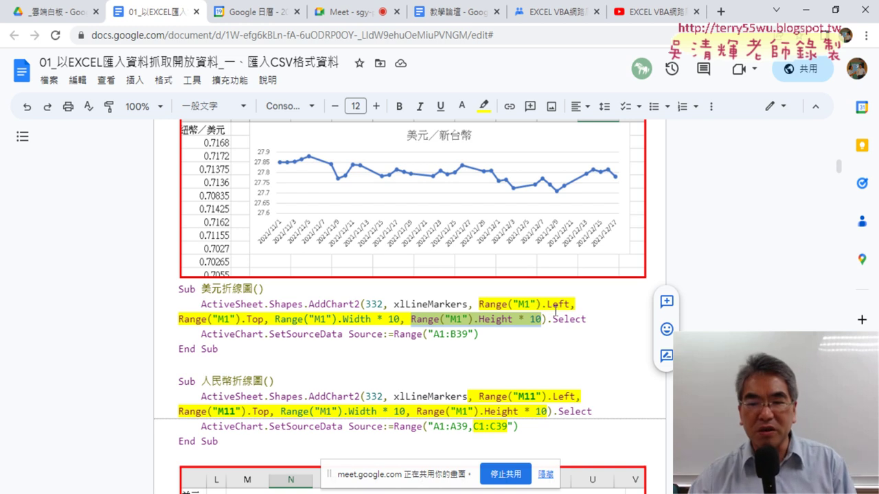
left_click_drag(547, 319, 587, 320)
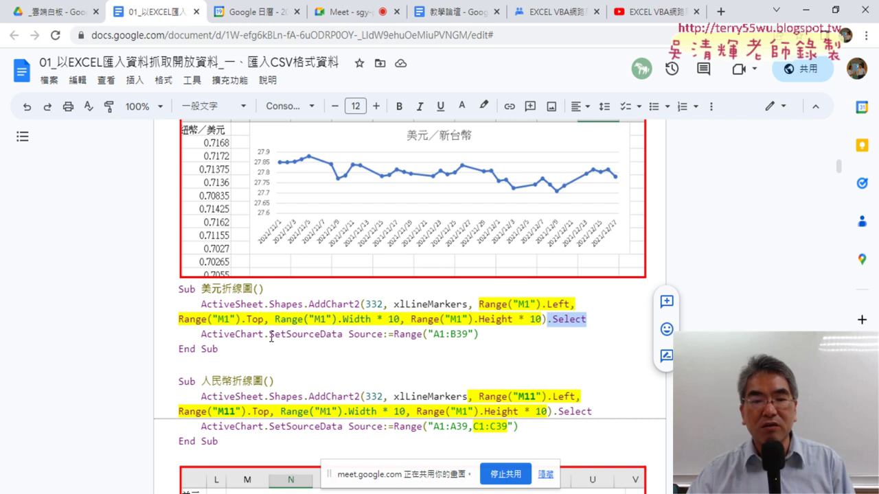
left_click_drag(269, 336, 334, 336)
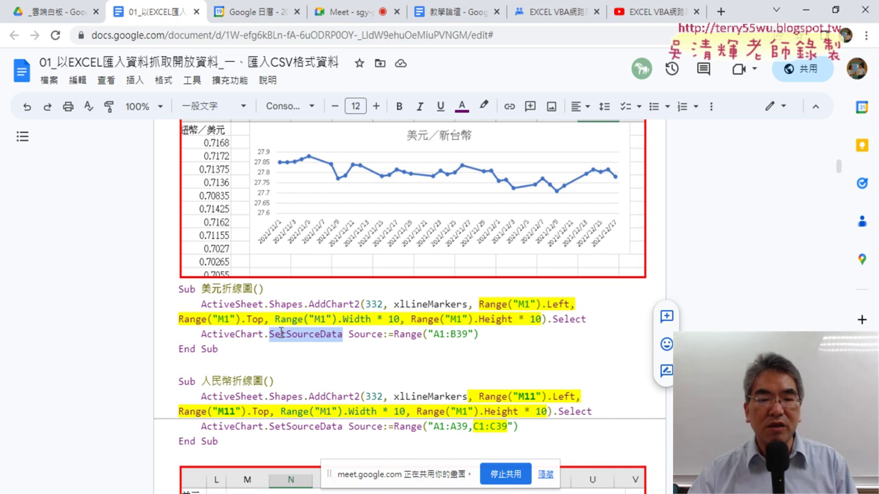
left_click_drag(310, 306, 355, 307)
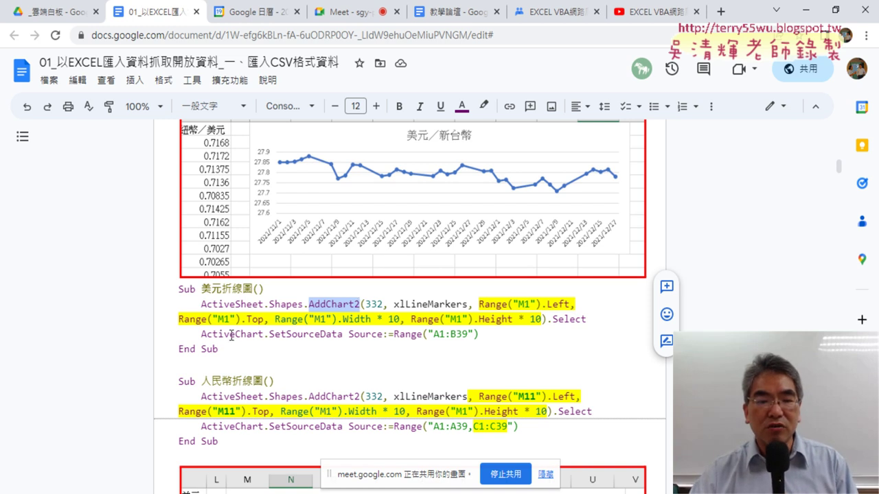
left_click_drag(235, 335, 264, 335)
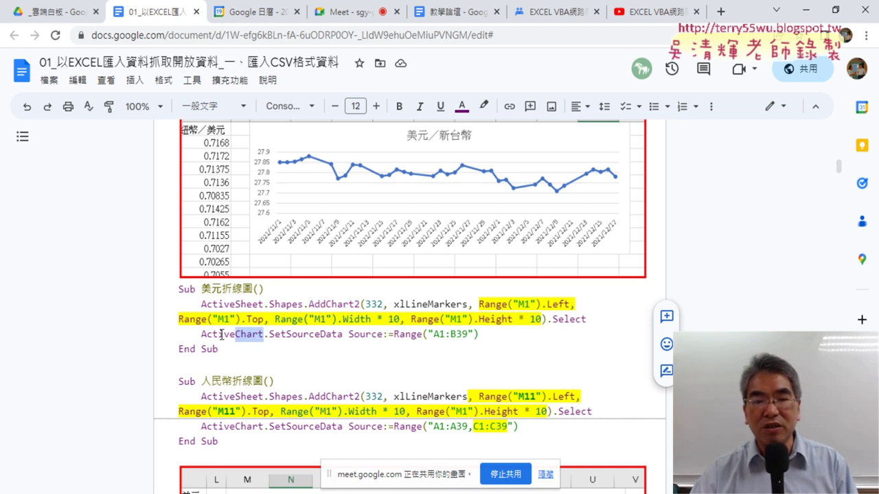
left_click_drag(201, 335, 261, 338)
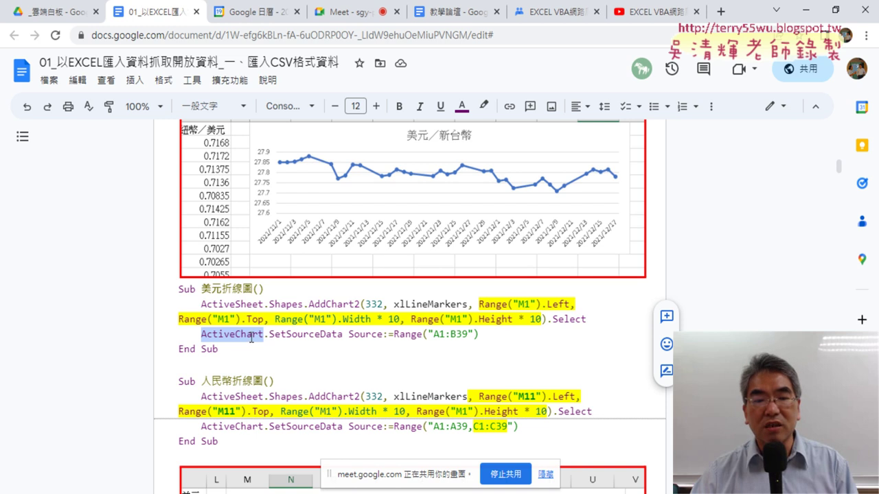
left_click_drag(342, 335, 293, 335)
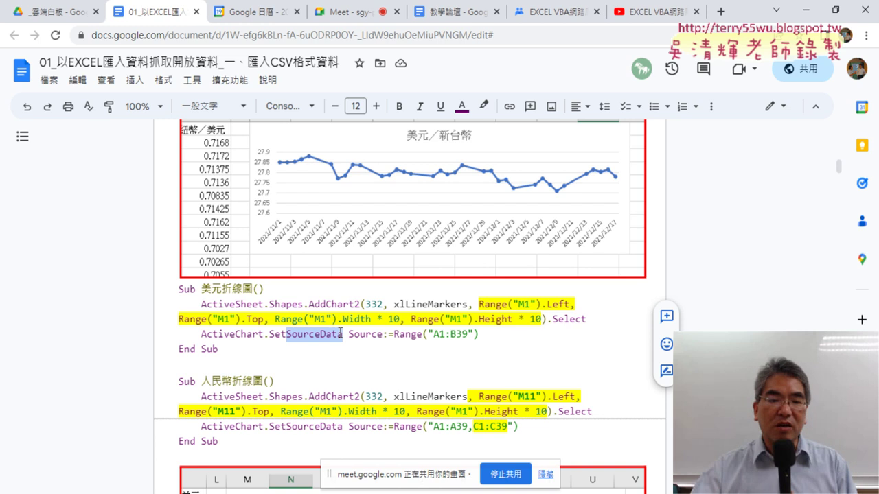
left_click_drag(201, 335, 235, 335)
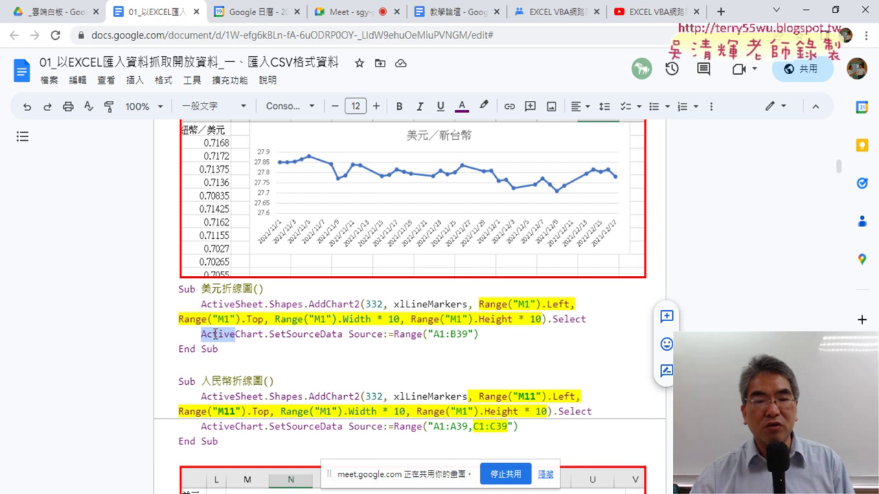
left_click_drag(264, 334, 203, 334)
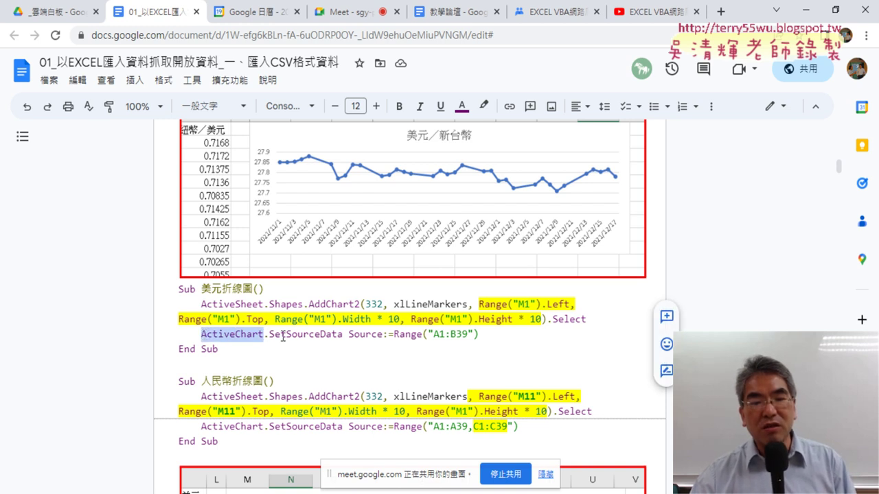
left_click_drag(343, 334, 269, 335)
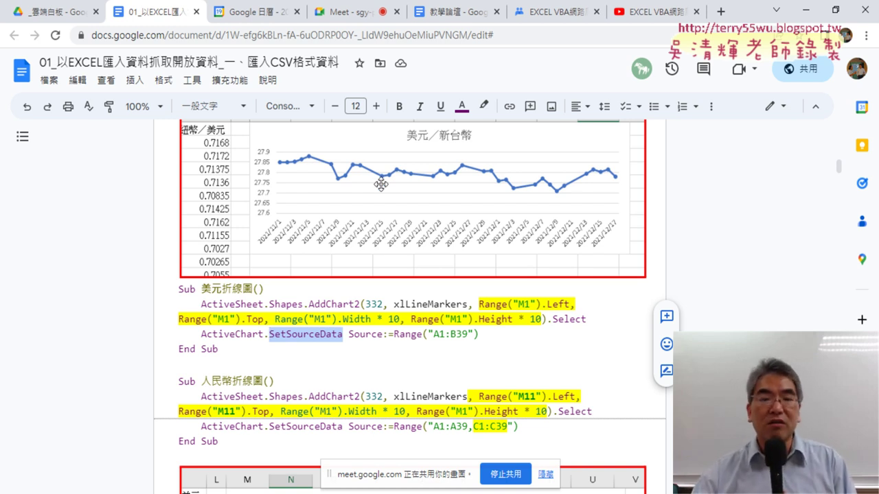
left_click_drag(348, 334, 487, 337)
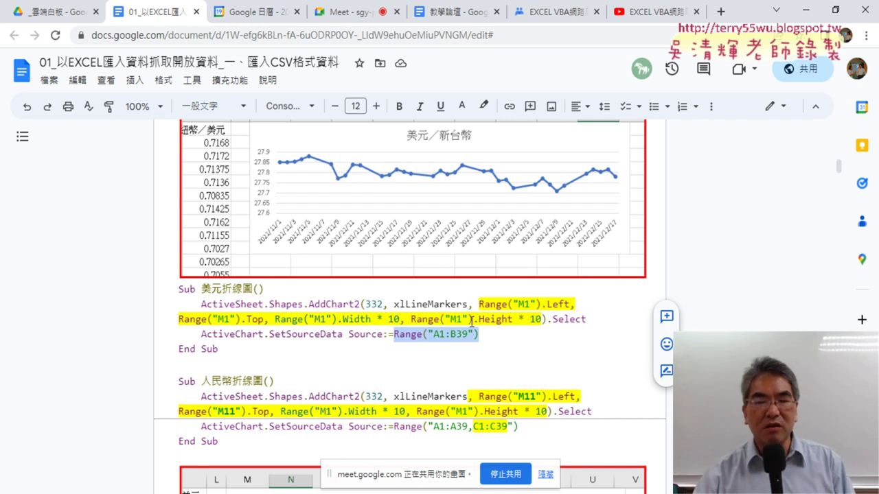
left_click(354, 335)
left_click_drag(356, 335, 389, 336)
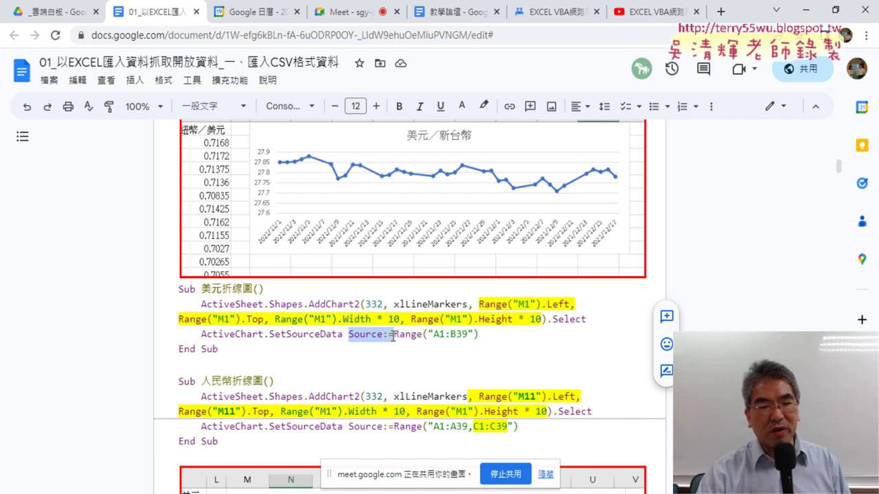
Restore Source:= before Range("A1:B39") in 美元折線圖's SetSourceData line and select the macro's code
key("Delete")
key("Delete")
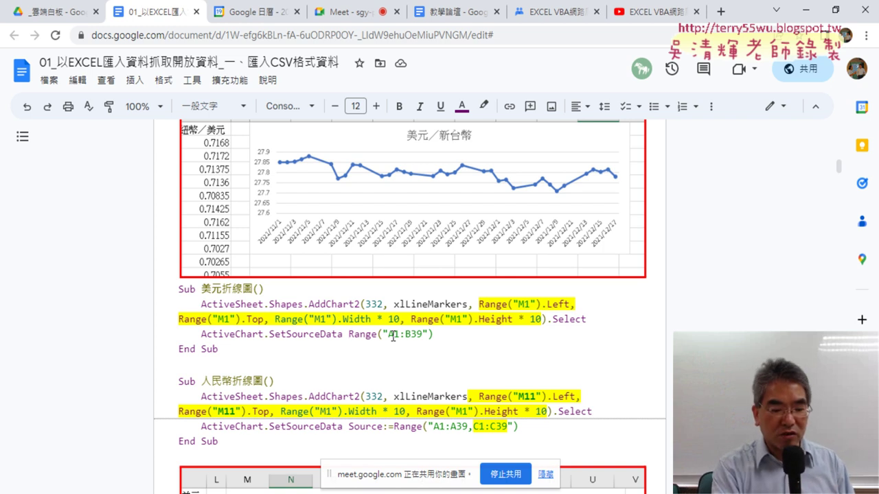
key("ctrl+z")
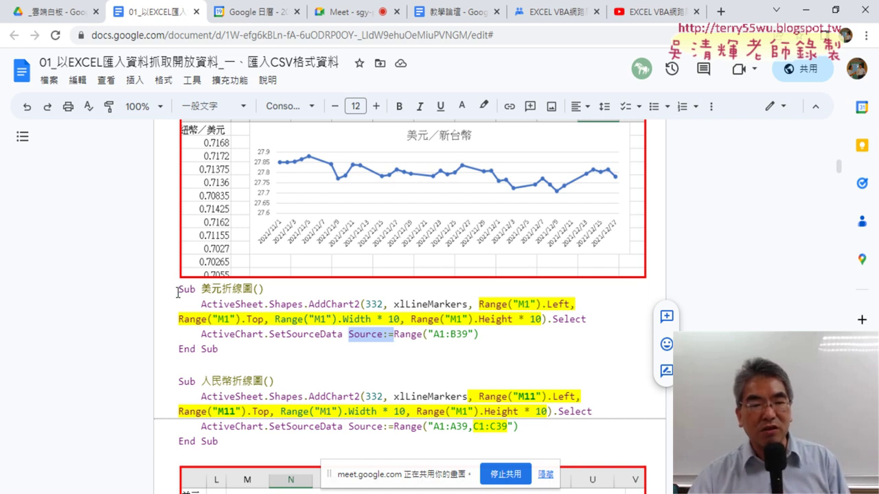
mouse_move(178, 289)
left_mouse_down()
mouse_move(250, 334)
mouse_move(296, 347)
left_mouse_up()
scroll(296, 347, "down", 3)
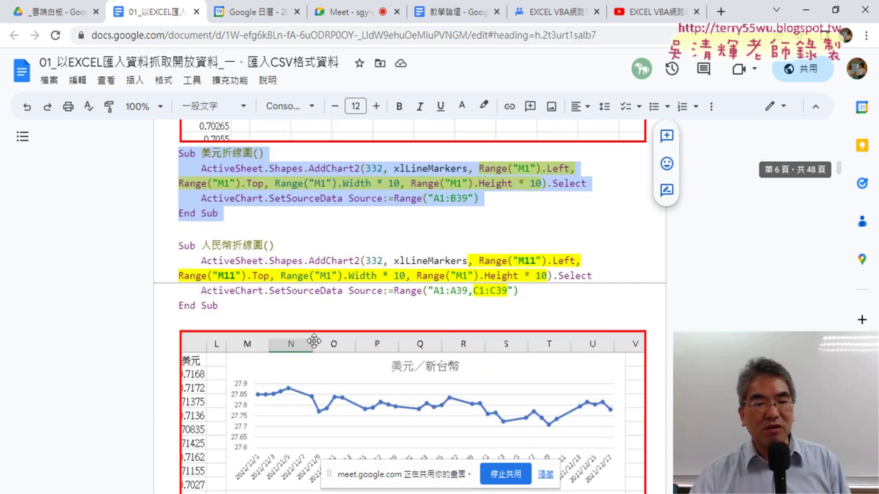
mouse_move(178, 245)
left_mouse_down()
mouse_move(196, 246)
mouse_move(228, 307)
left_mouse_up()
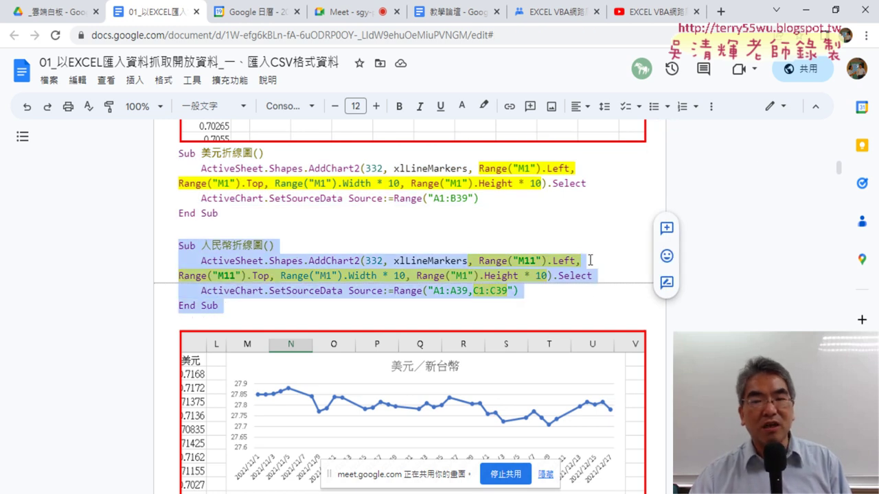
left_click(577, 291)
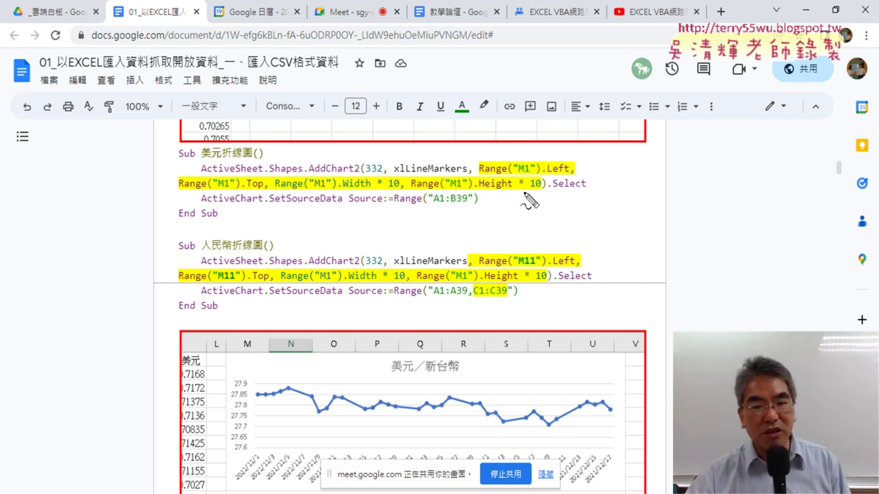
left_click_drag(519, 266, 536, 266)
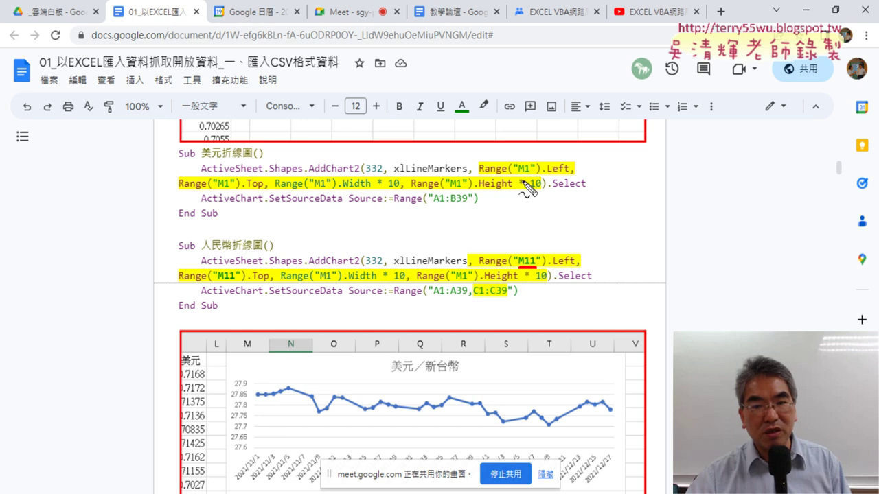
left_click_drag(517, 173, 531, 173)
left_click_drag(215, 188, 229, 188)
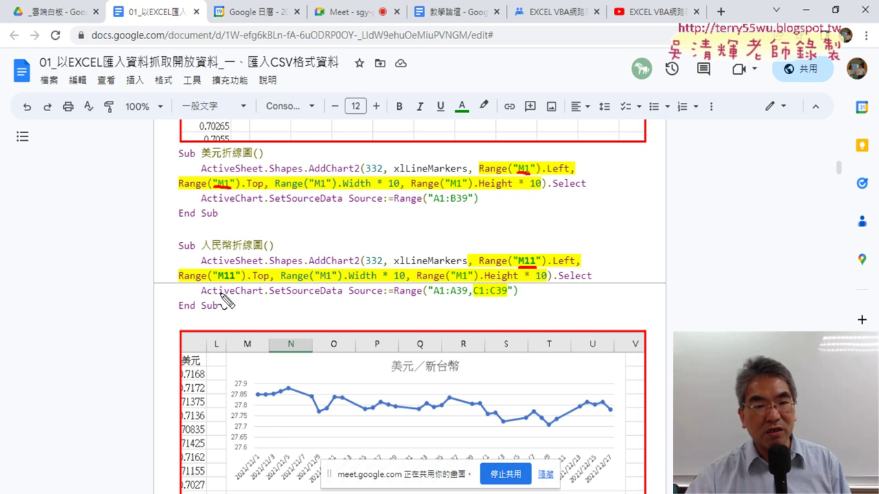
left_click_drag(215, 280, 236, 280)
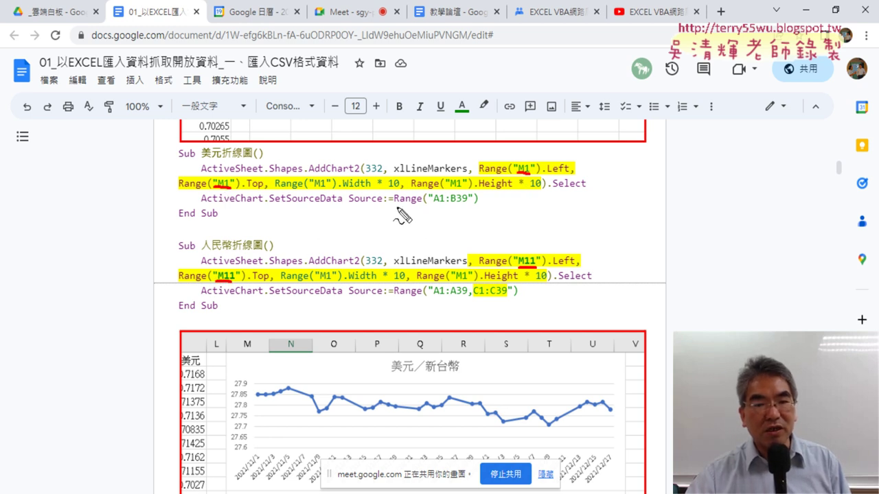
left_click_drag(432, 204, 472, 203)
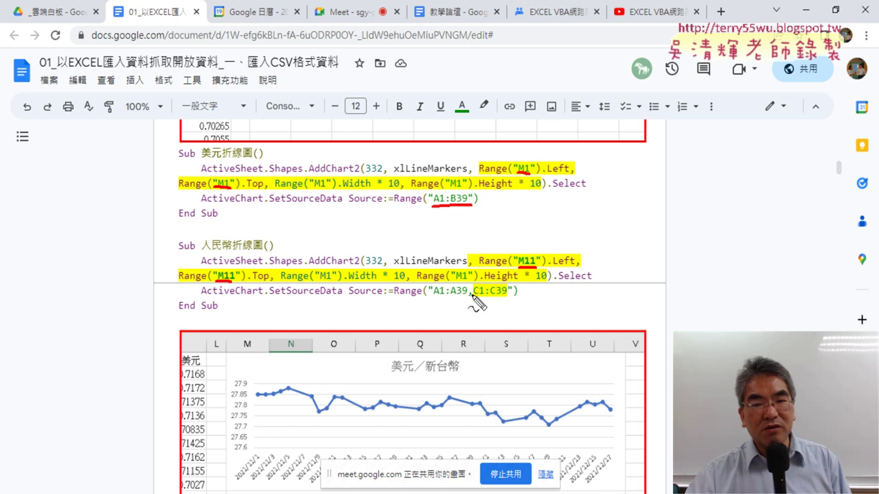
left_click_drag(436, 300, 517, 300)
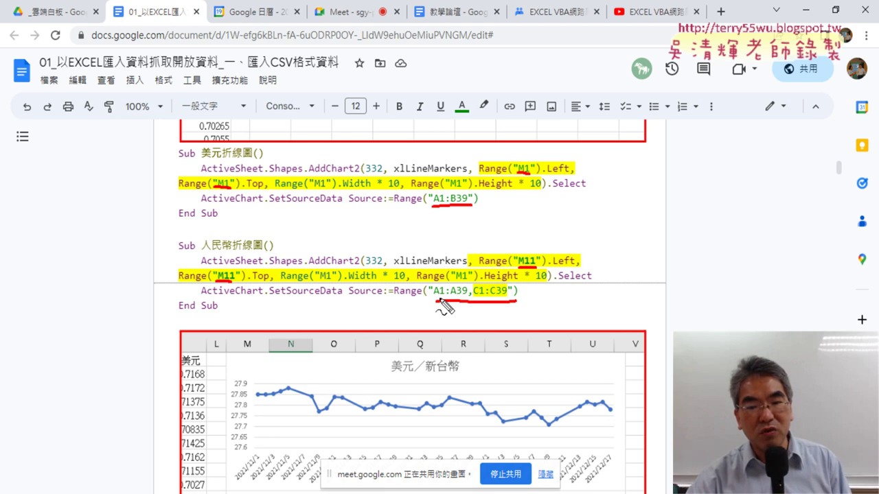
left_click_drag(441, 303, 467, 298)
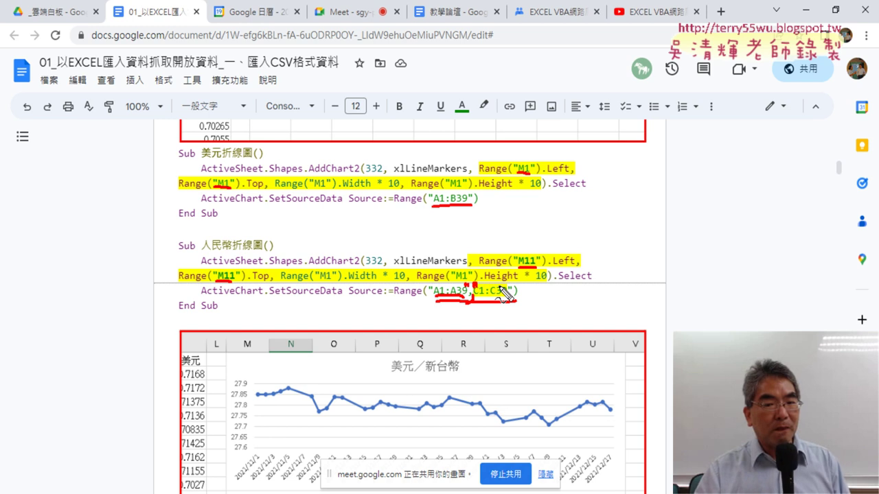
key("Escape")
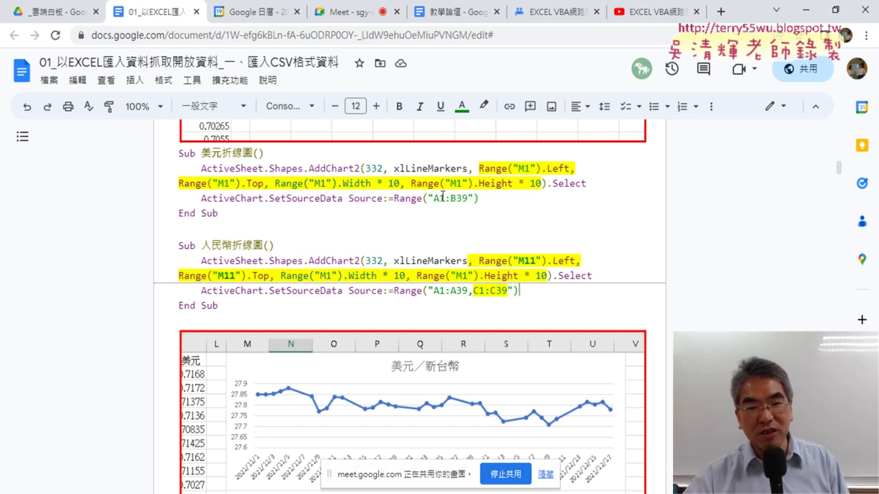
left_click_drag(433, 199, 467, 199)
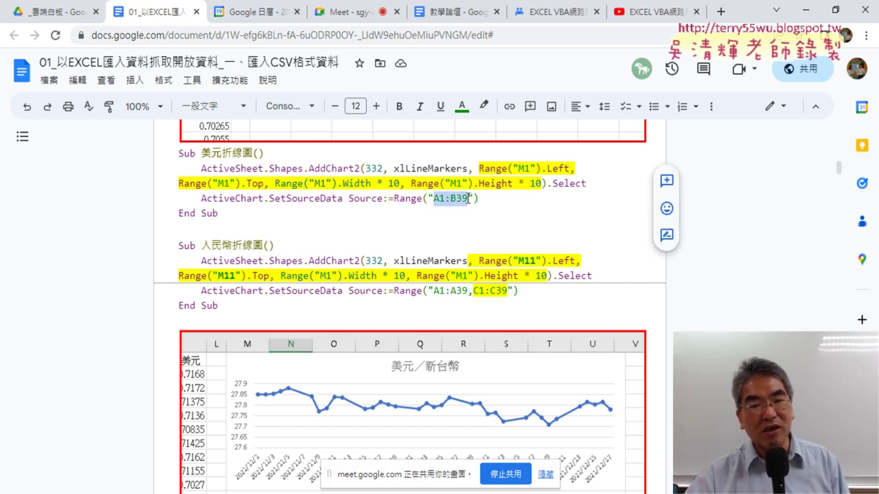
Paste the second macro's A1:A39,C1:C39 range over A1:B39 in 美元折線圖
left_click_drag(433, 291, 499, 292)
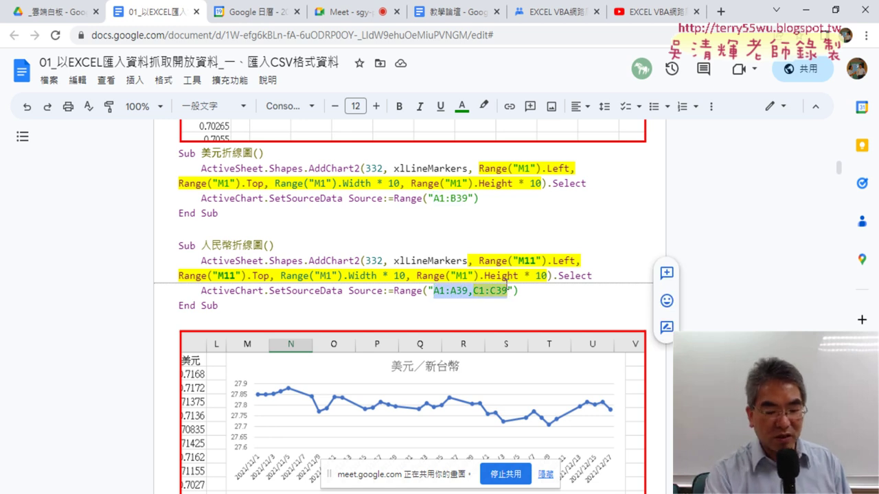
left_click_drag(433, 198, 469, 199)
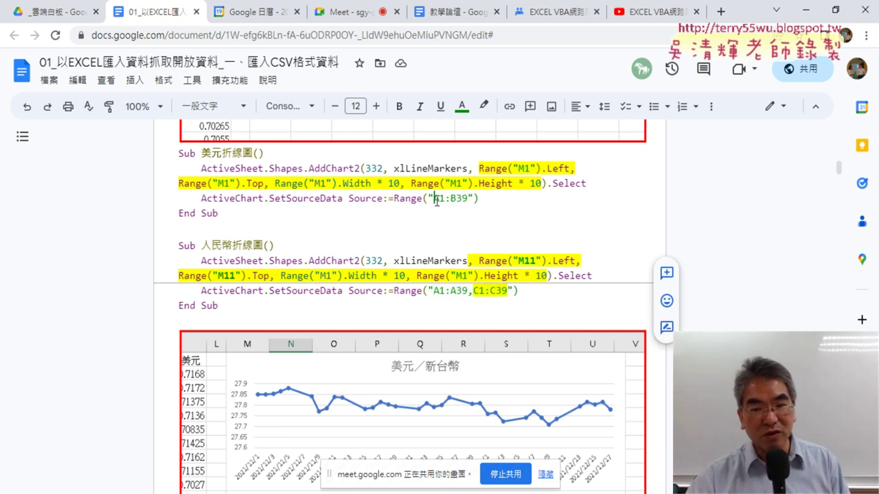
type("A1:A39,C1:C39")
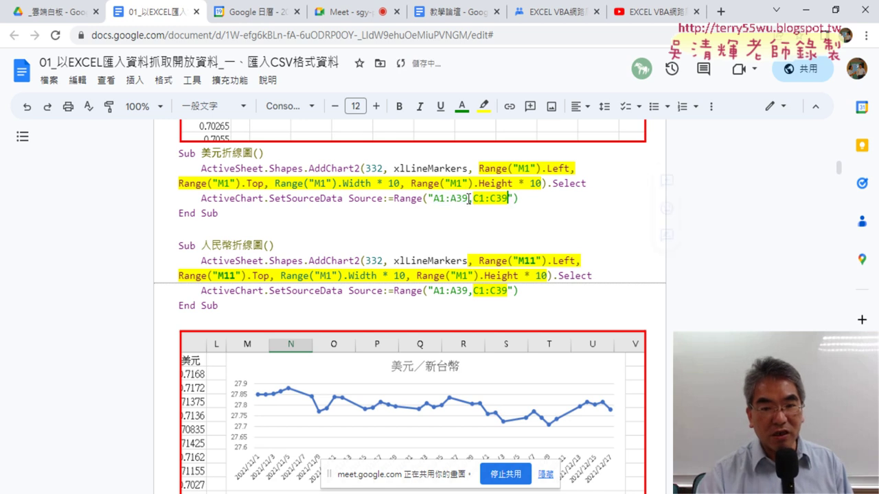
Edit the pasted C1:C39 to B1:B39 so the range reads A1:A39,B1:B39
left_click_drag(433, 198, 468, 199)
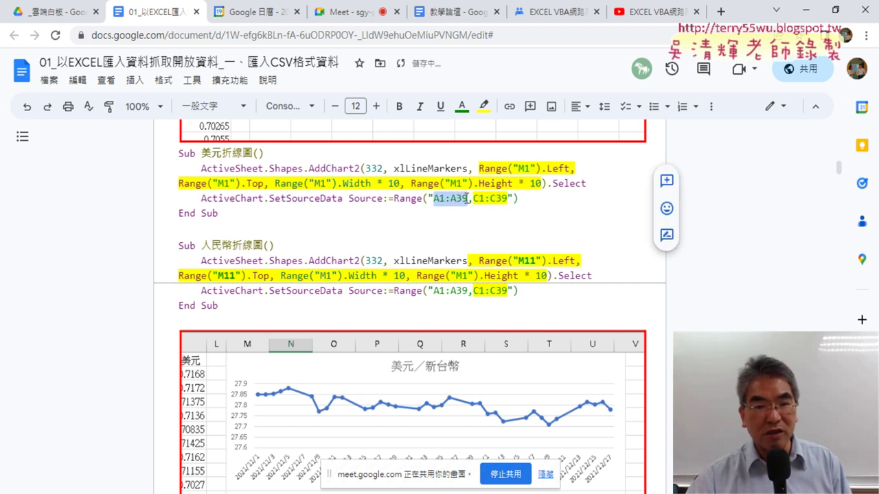
left_click(476, 199)
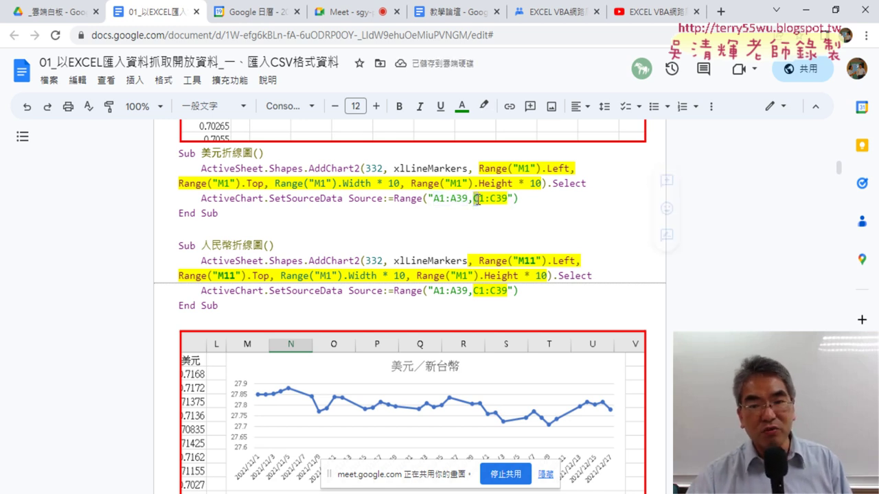
type("B")
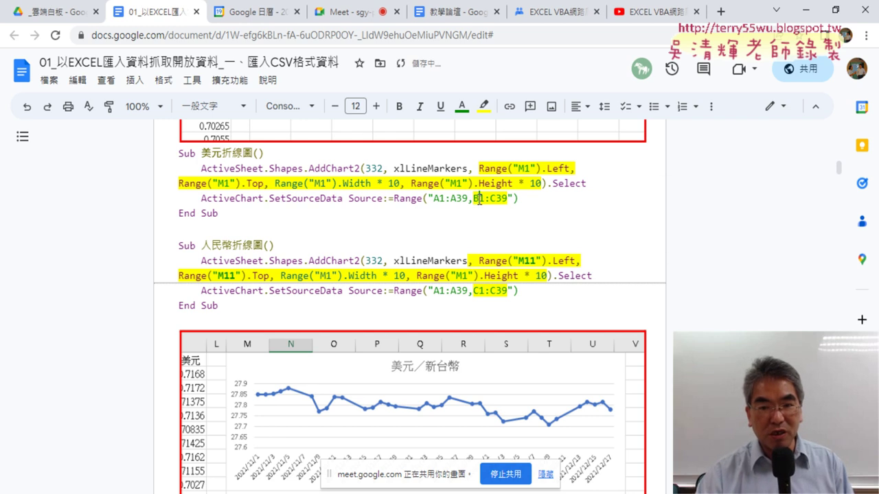
key("Delete")
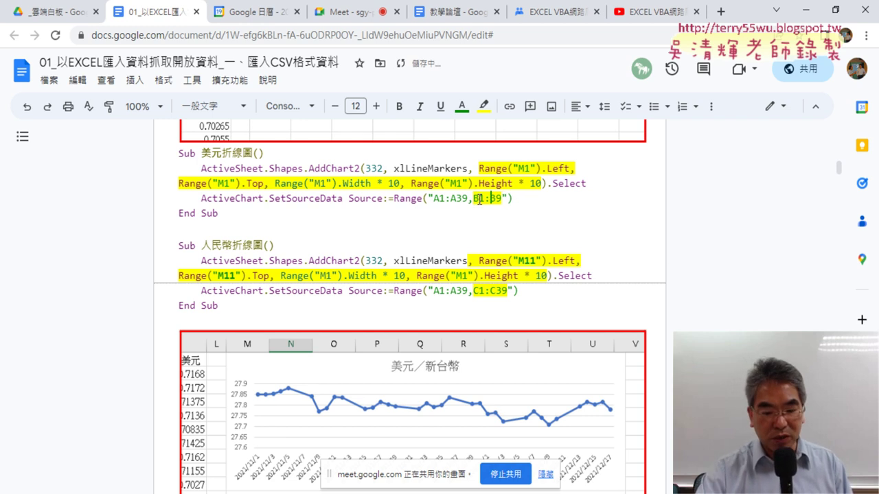
type("B")
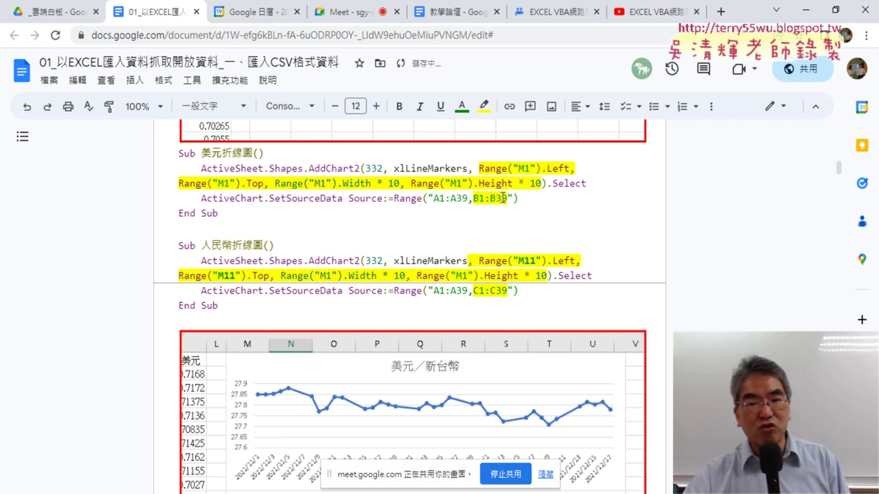
mouse_move(497, 198)
left_mouse_down()
mouse_move(508, 199)
mouse_move(468, 199)
left_mouse_up()
left_click_drag(458, 291, 508, 291)
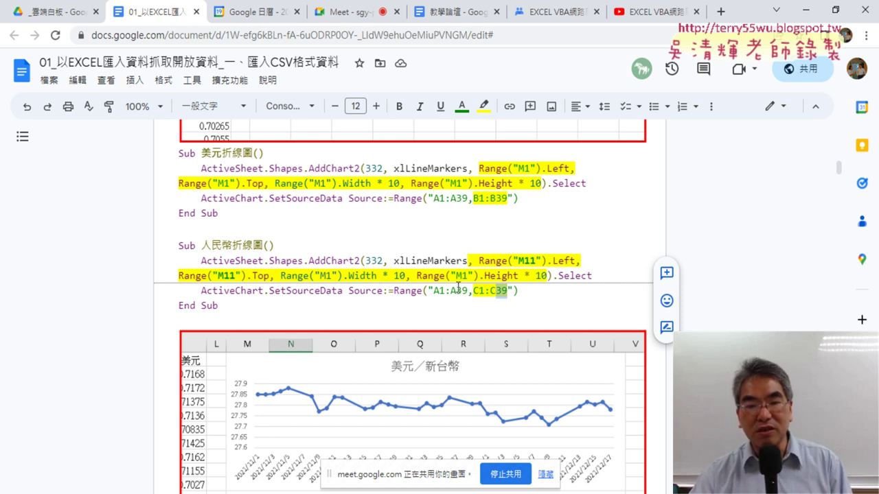
left_click(478, 289)
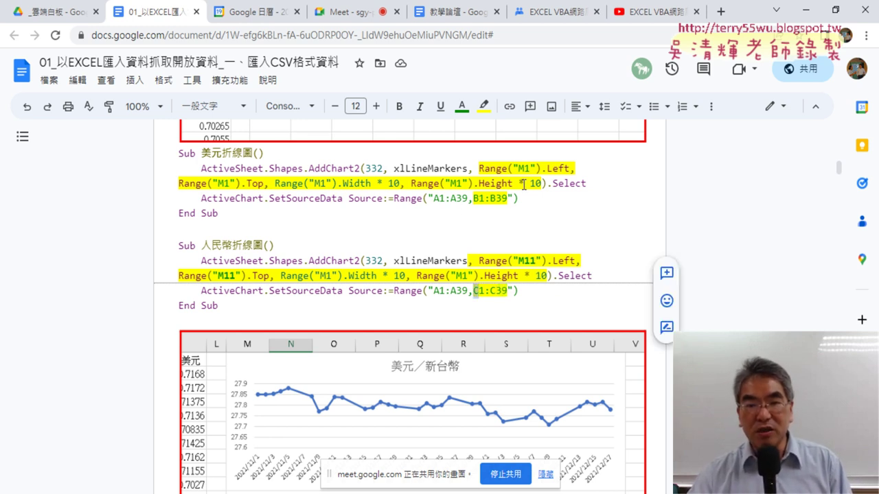
left_click_drag(526, 171, 531, 171)
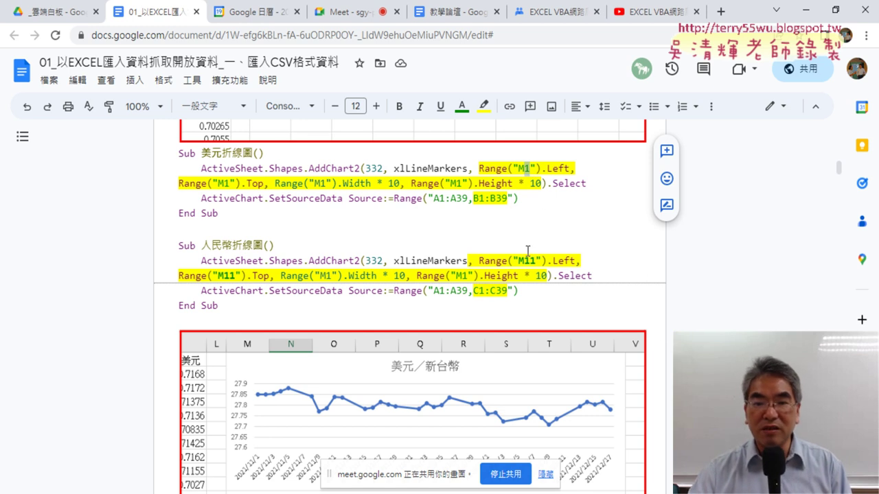
left_click_drag(525, 261, 536, 262)
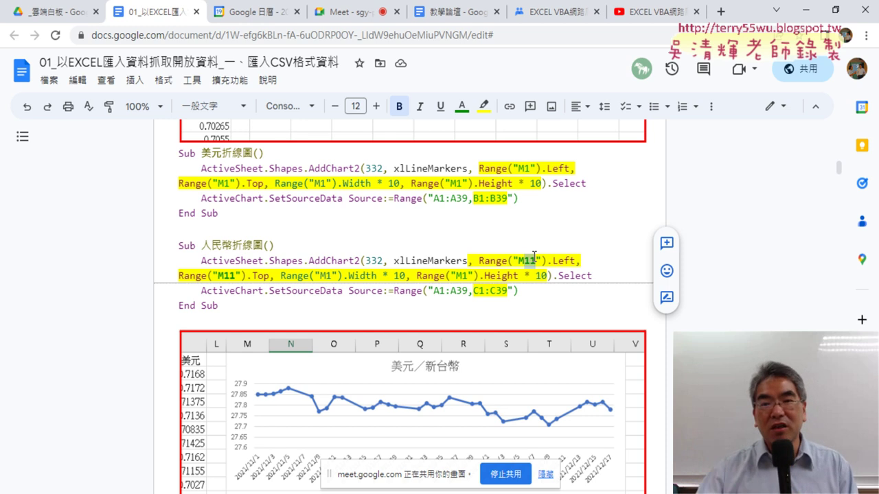
left_click(527, 168)
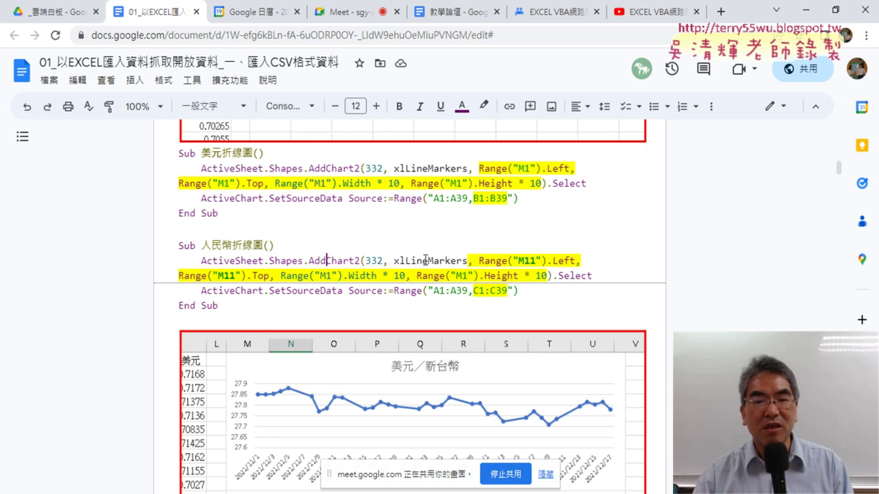
scroll(440, 270, "down", 3)
scroll(439, 269, "down", 4)
scroll(439, 269, "down", 7)
scroll(440, 274, "down", 2)
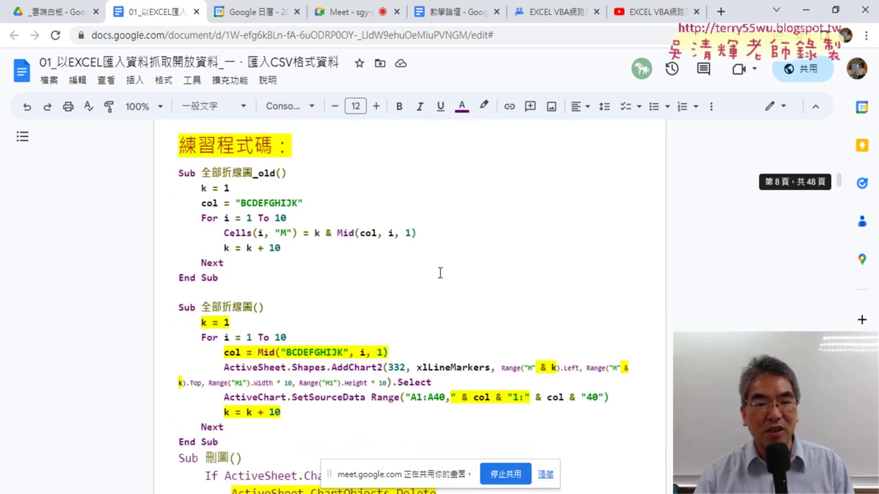
scroll(440, 274, "down", 2)
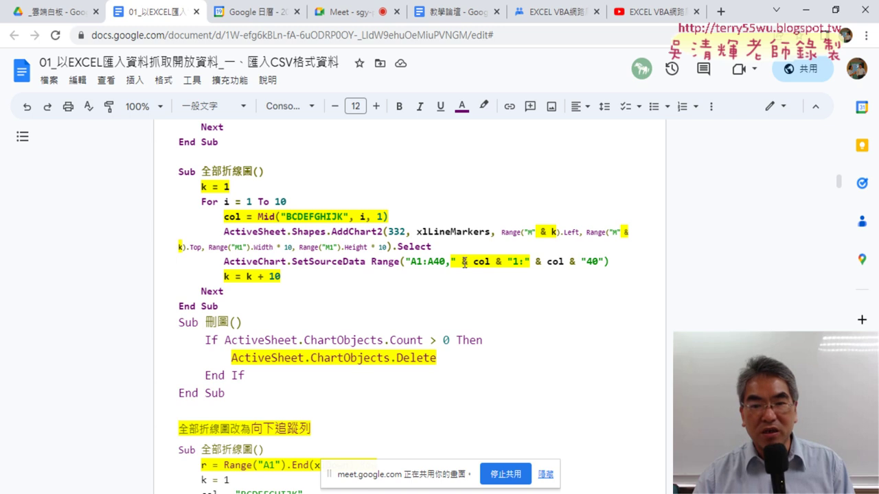
left_click_drag(198, 188, 230, 187)
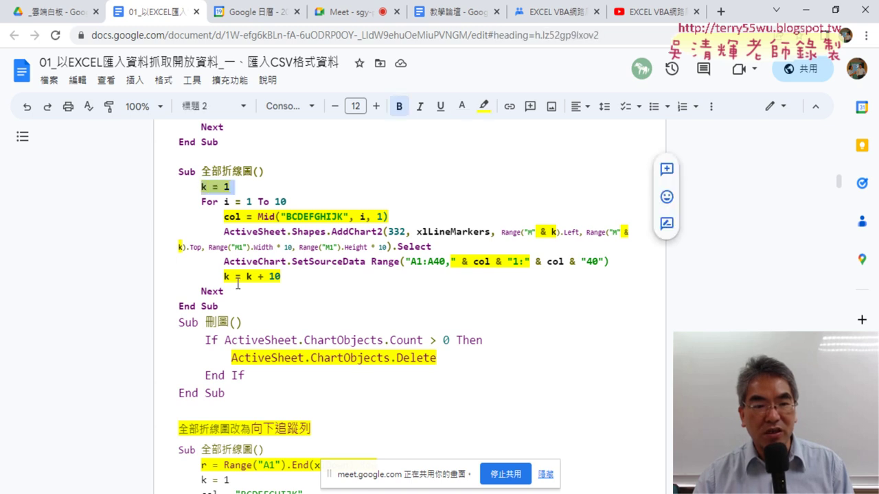
left_click_drag(223, 277, 283, 278)
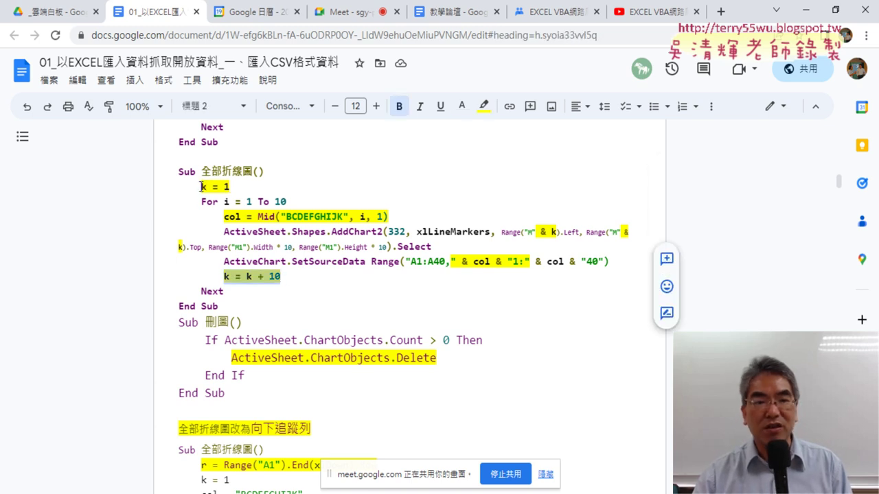
left_click_drag(199, 186, 234, 187)
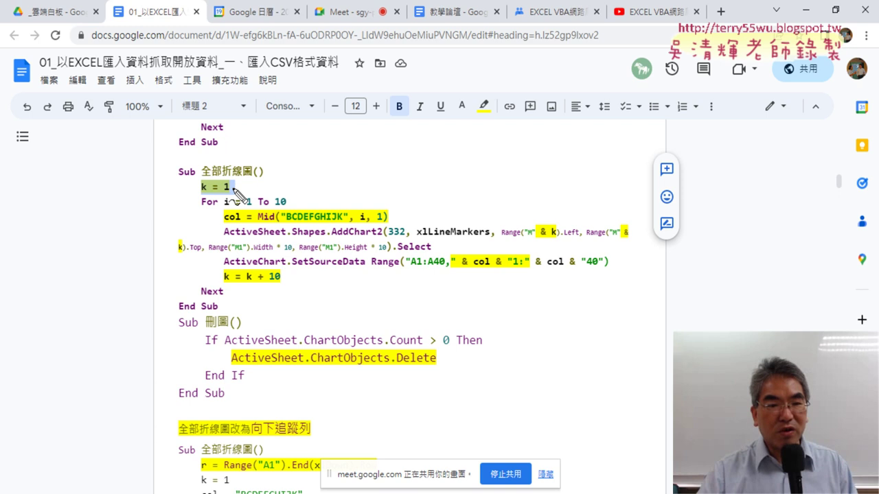
left_click_drag(219, 194, 233, 181)
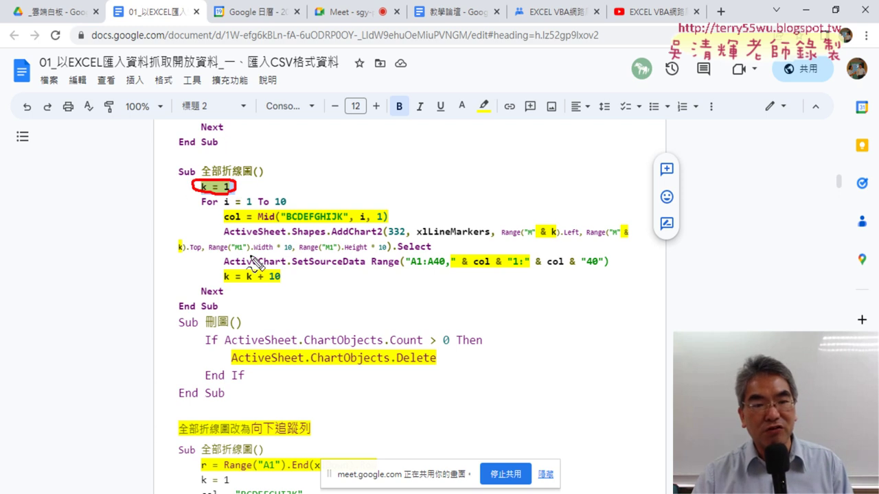
mouse_move(277, 287)
left_mouse_down()
mouse_move(217, 288)
mouse_move(288, 276)
mouse_move(278, 287)
left_mouse_up()
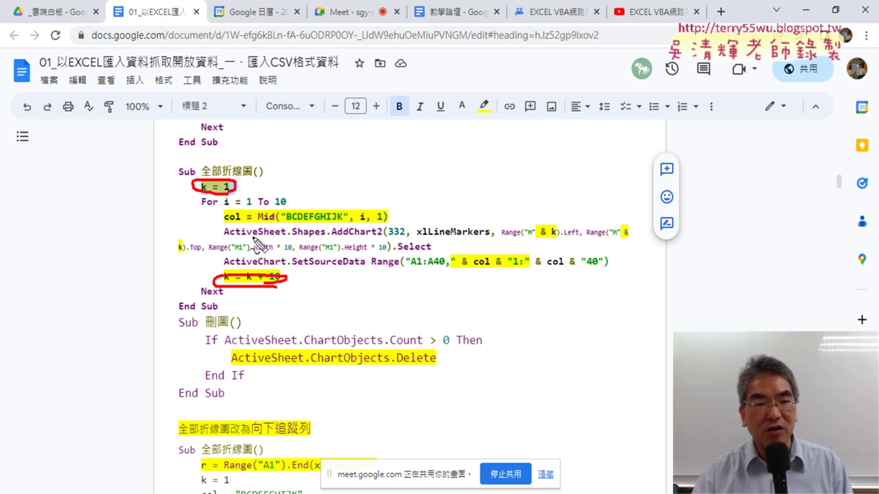
left_click_drag(248, 210, 287, 209)
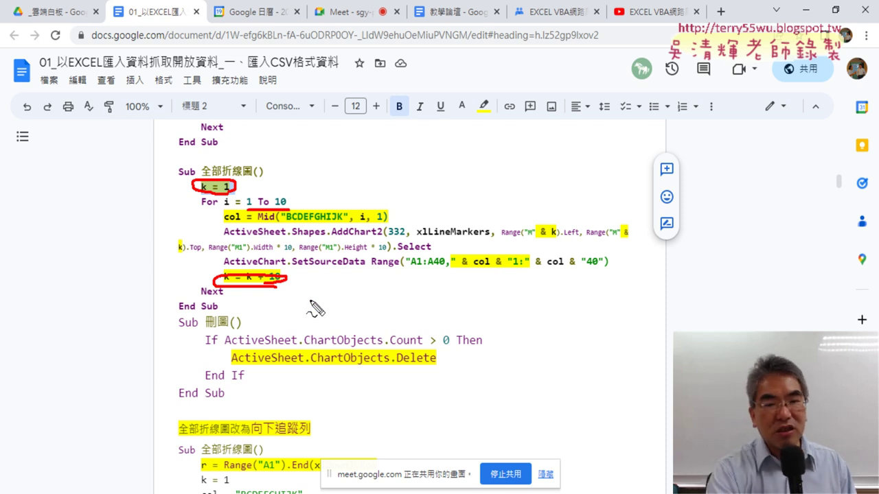
key("Escape")
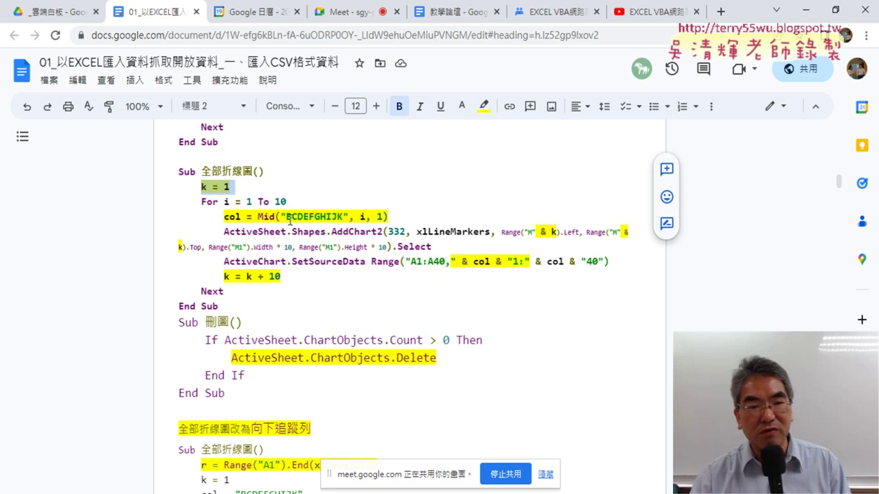
left_click_drag(286, 217, 344, 217)
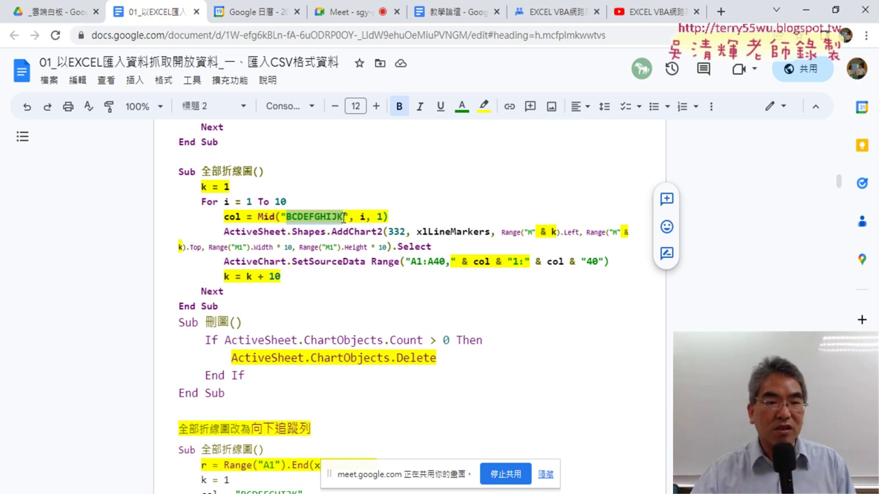
left_click_drag(234, 313, 178, 171)
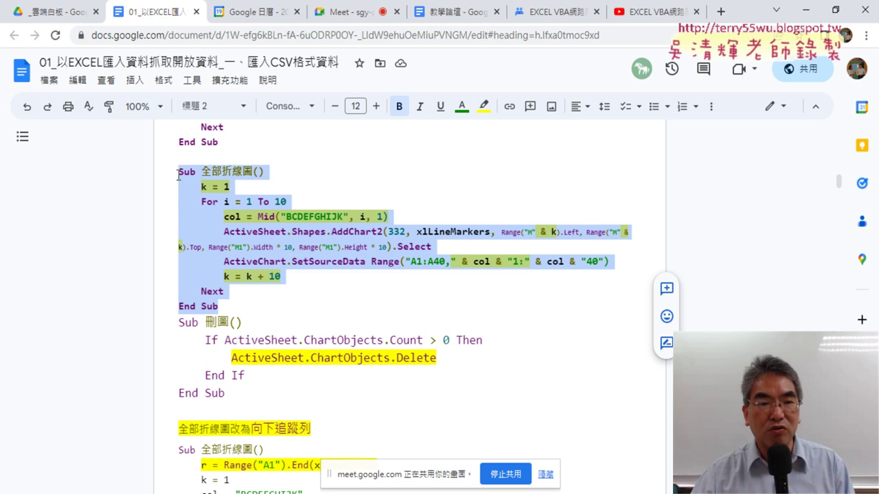
scroll(302, 263, "down", 3)
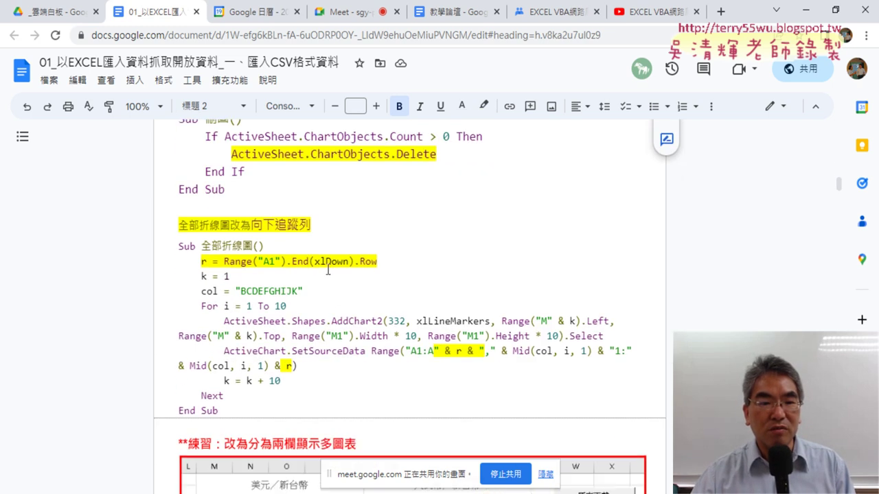
scroll(238, 307, "up", 2)
left_click_drag(226, 326, 178, 254)
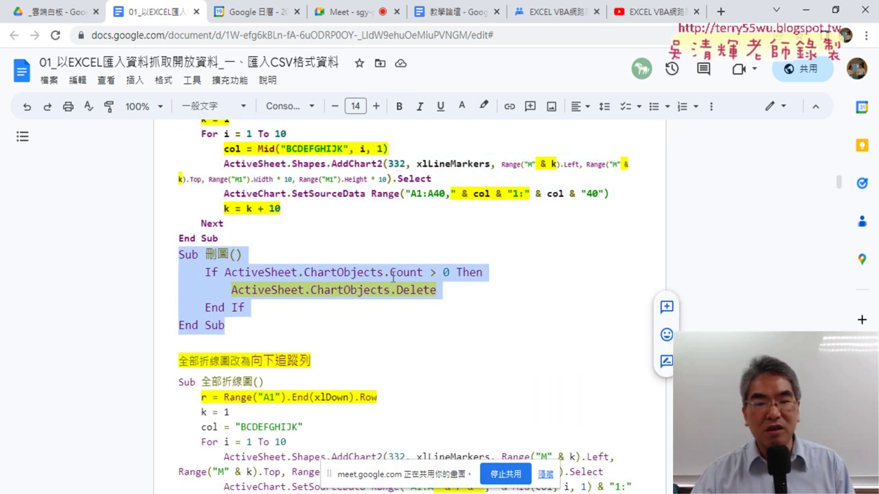
left_click(391, 273)
left_click_drag(311, 272, 424, 273)
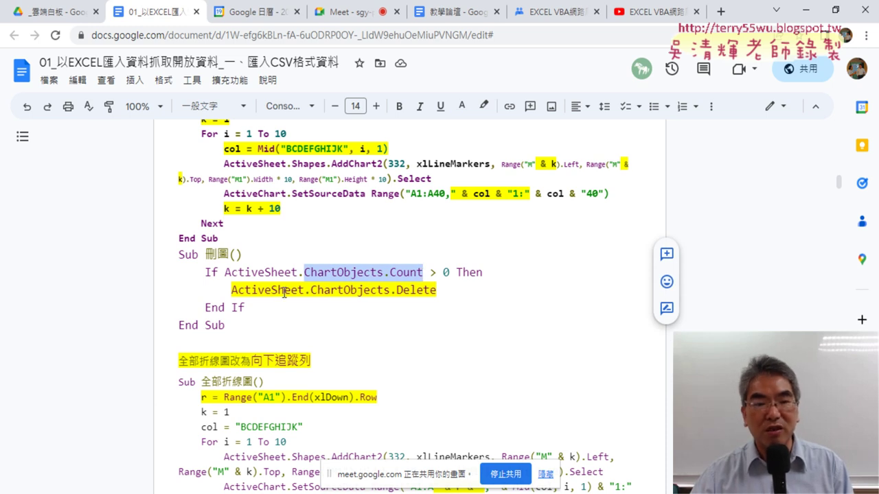
left_click_drag(310, 290, 437, 292)
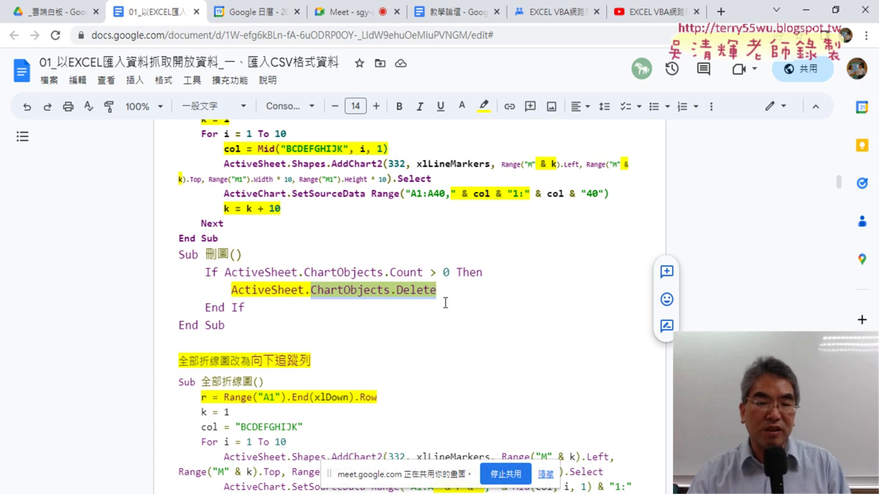
scroll(470, 317, "down", 3)
scroll(467, 313, "down", 2)
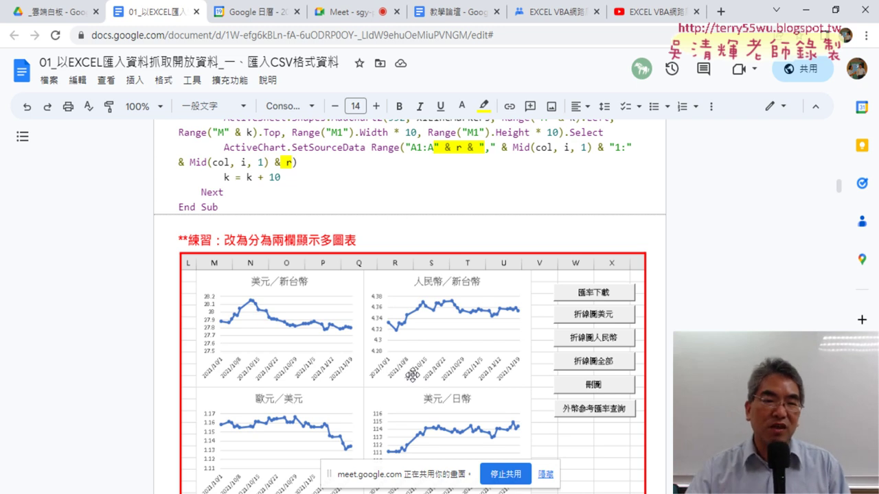
scroll(416, 377, "up", 2)
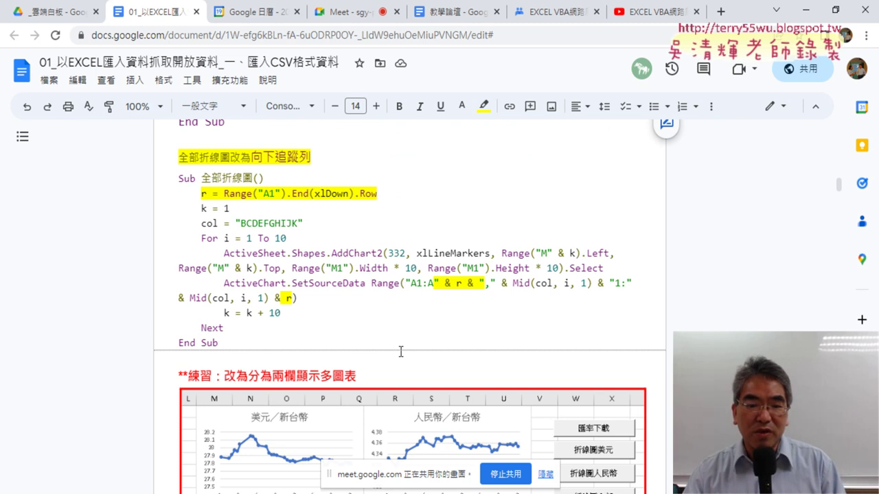
scroll(401, 352, "down", 2)
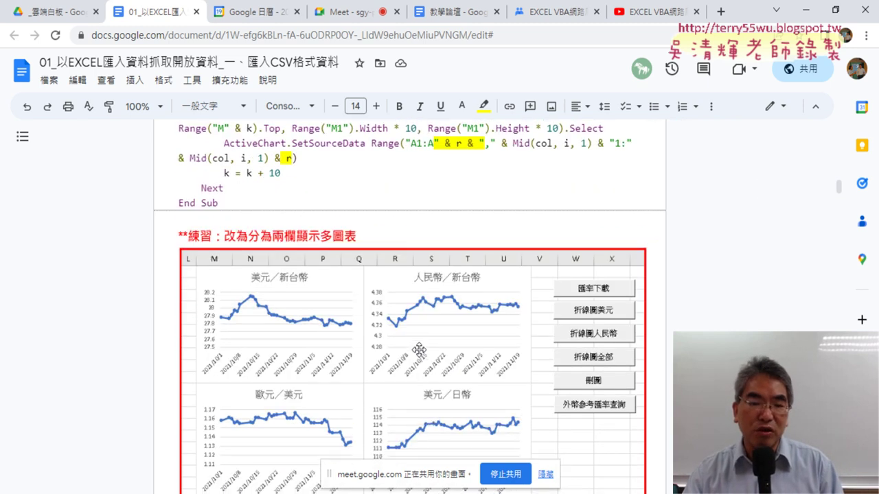
scroll(419, 350, "down", 4)
scroll(419, 350, "down", 3)
scroll(410, 336, "down", 1)
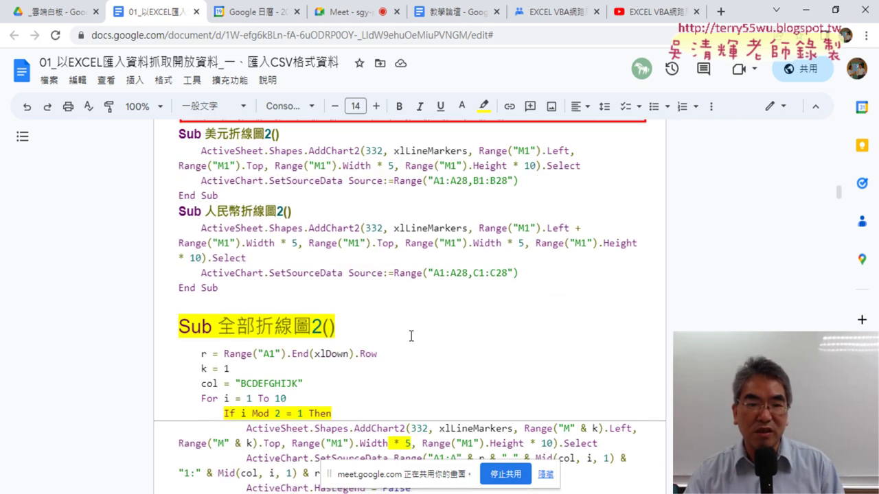
left_click_drag(177, 134, 277, 136)
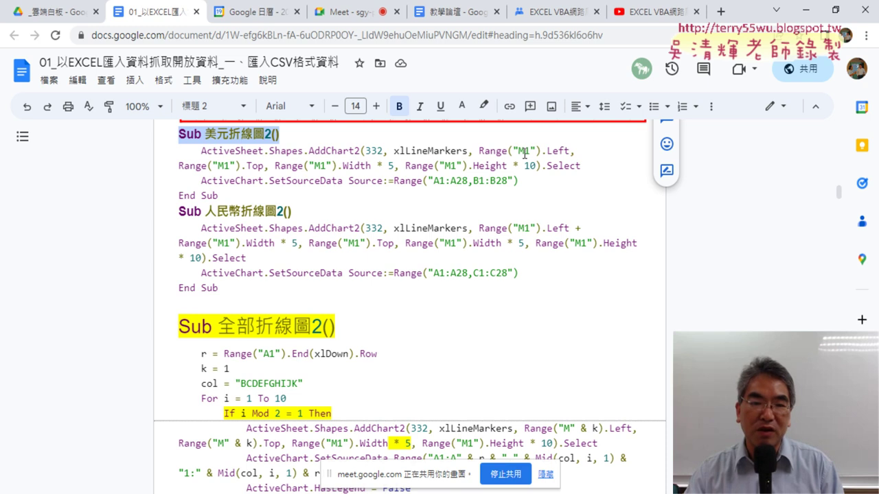
Apply yellow highlight to the " * 5" after Width in 美元折線圖2, then in 人民幣折線圖2
mouse_move(396, 165)
left_mouse_down()
mouse_move(360, 164)
mouse_move(374, 166)
left_mouse_up()
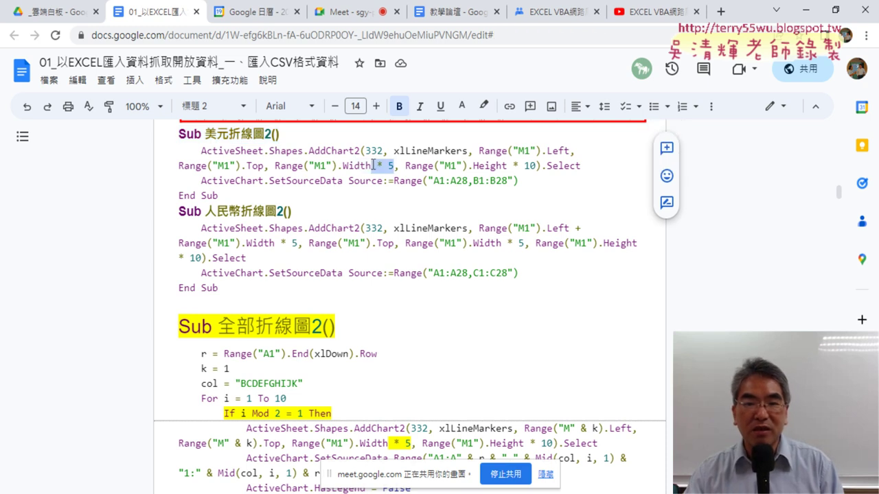
left_click(484, 105)
left_click(528, 169)
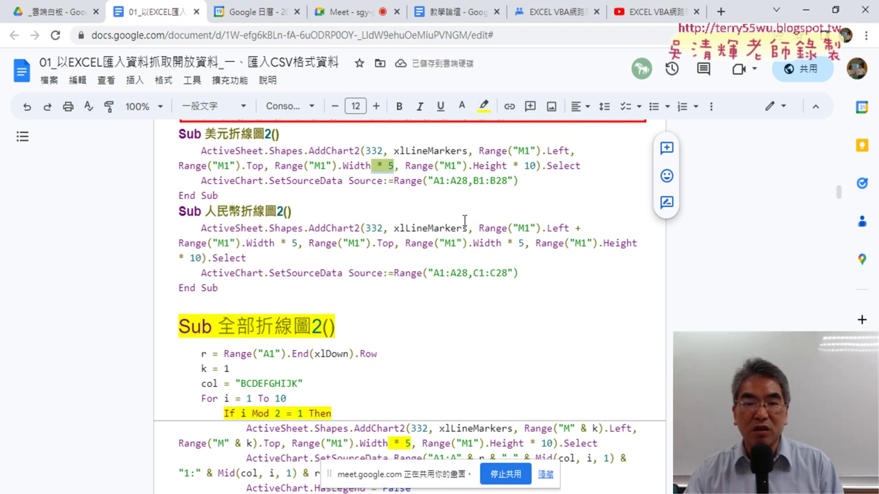
left_click_drag(501, 243, 525, 243)
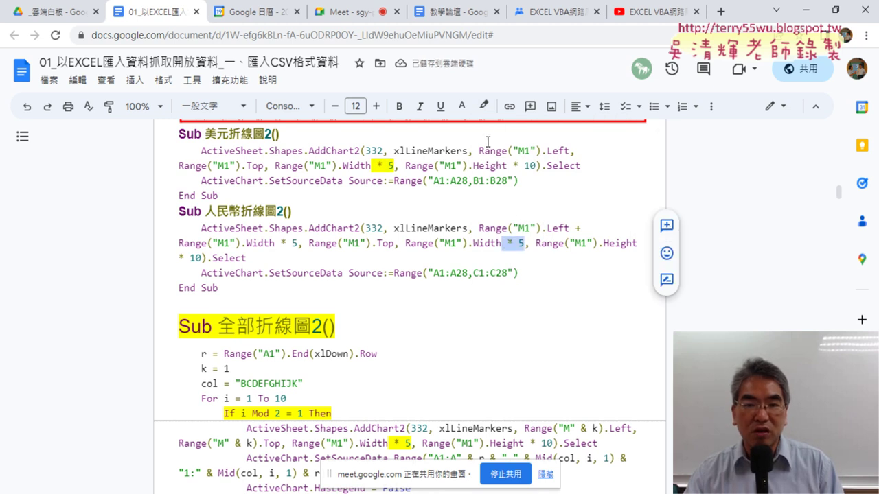
left_click(483, 105)
left_click(531, 170)
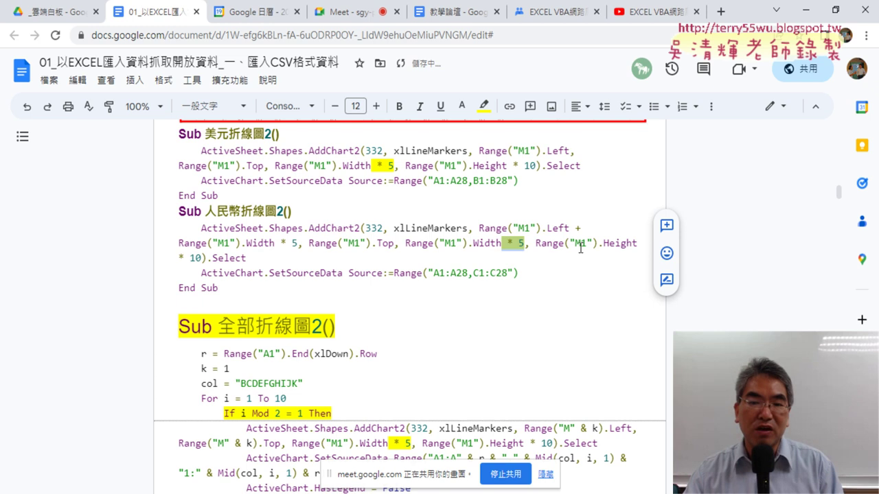
scroll(572, 257, "down", 4)
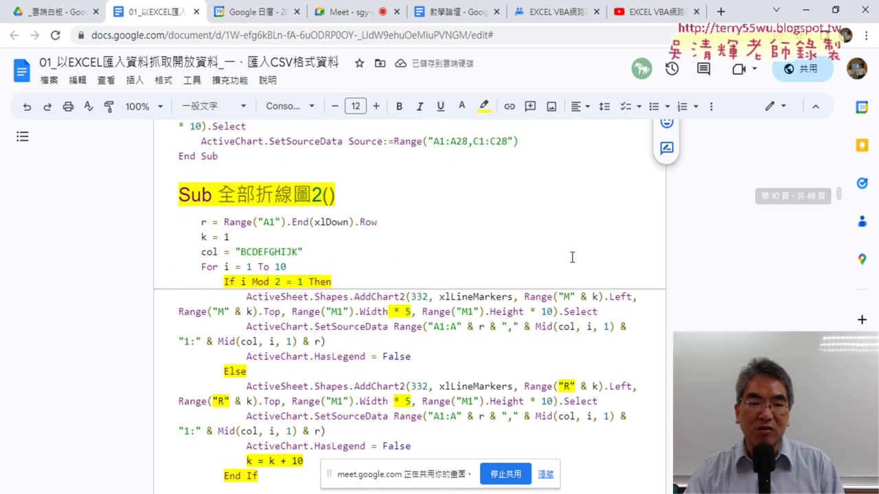
scroll(262, 146, "down", 3)
scroll(262, 147, "up", 3)
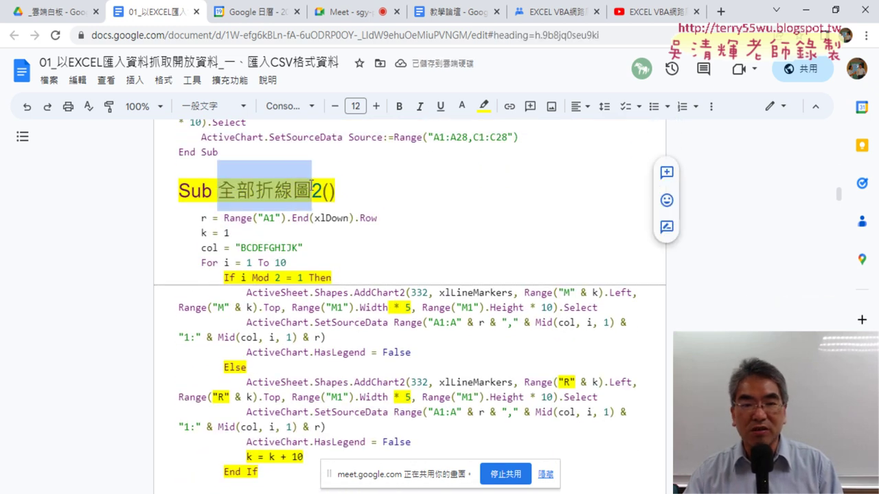
left_click_drag(217, 188, 323, 182)
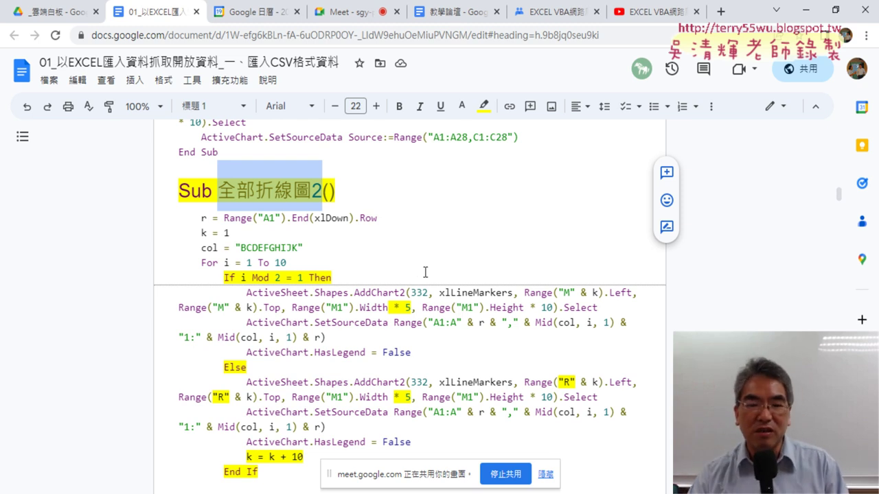
scroll(441, 278, "up", 2)
scroll(441, 277, "up", 2)
scroll(441, 278, "up", 2)
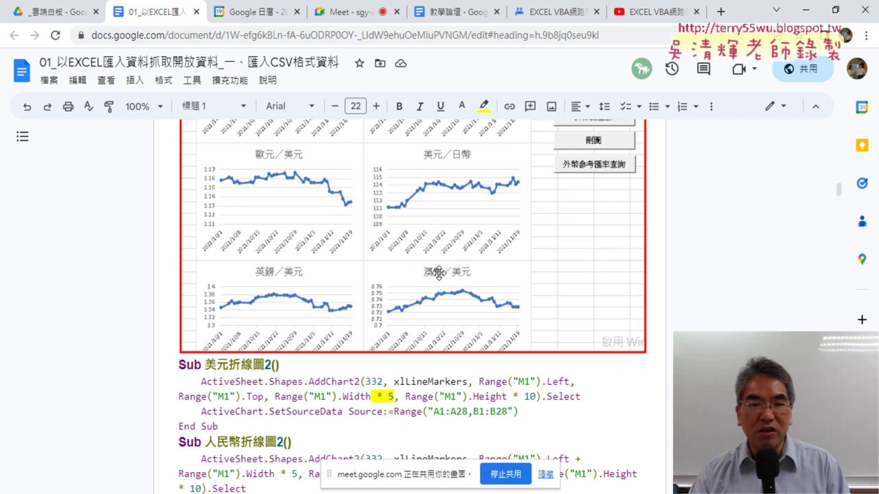
scroll(440, 277, "up", 3)
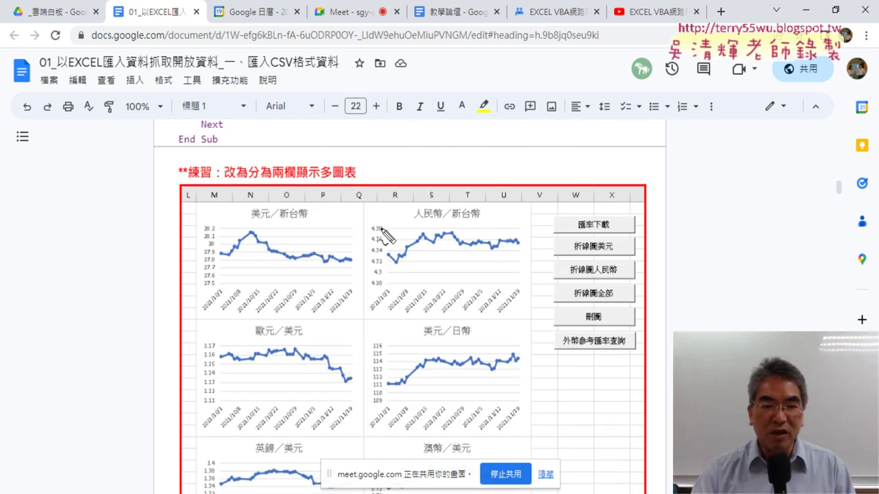
left_click_drag(499, 323, 556, 322)
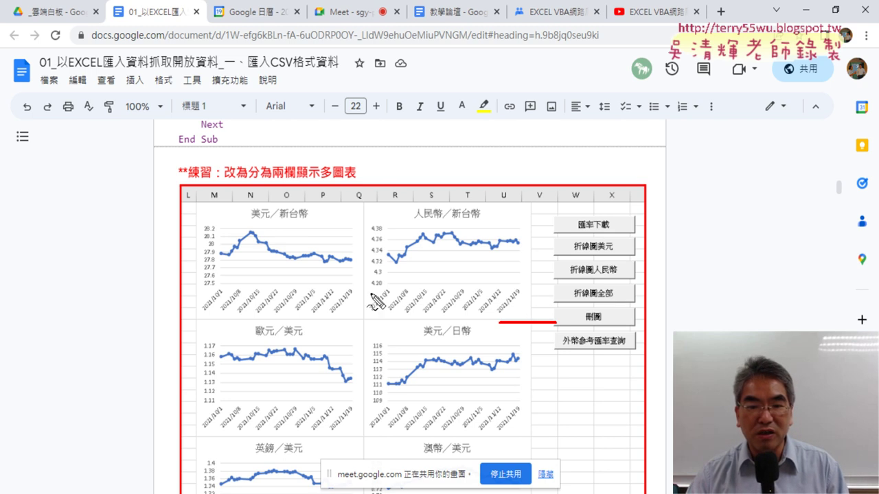
mouse_move(365, 280)
left_mouse_down()
mouse_move(364, 318)
mouse_move(393, 318)
left_mouse_up()
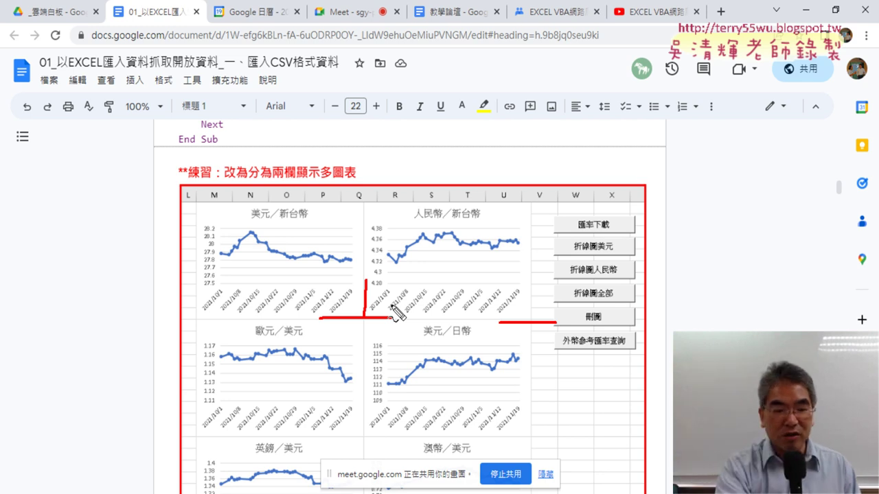
key("Escape")
Set the 全部折線圖2 'If i Mod 2 = 1 Then' line to 16-point text
scroll(394, 300, "down", 6)
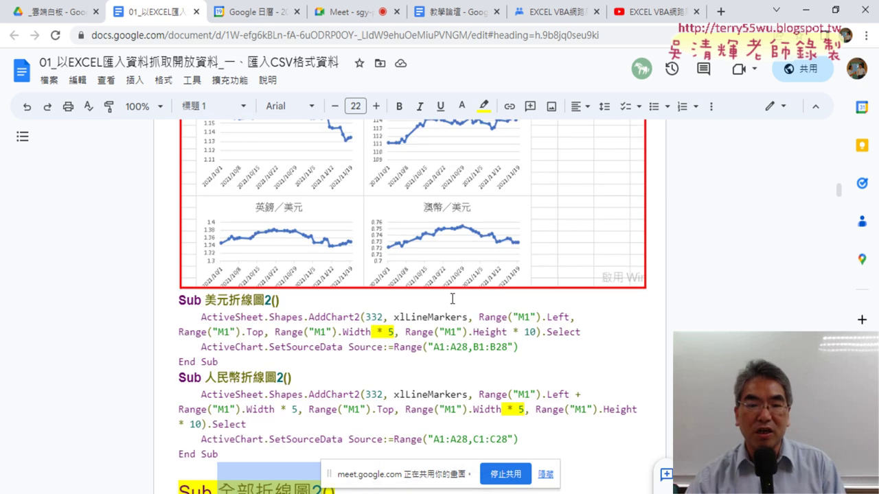
scroll(394, 300, "down", 3)
scroll(394, 300, "down", 3)
left_click(399, 250)
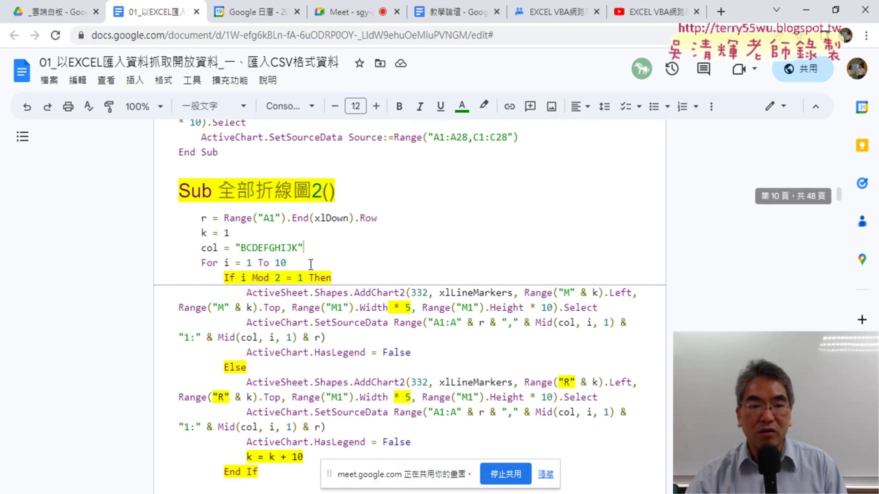
scroll(412, 275, "down", 1)
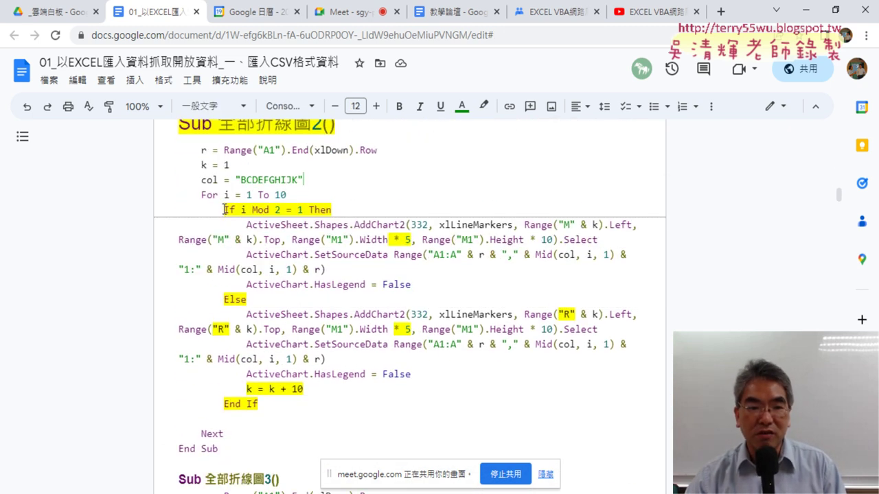
left_click_drag(224, 210, 331, 209)
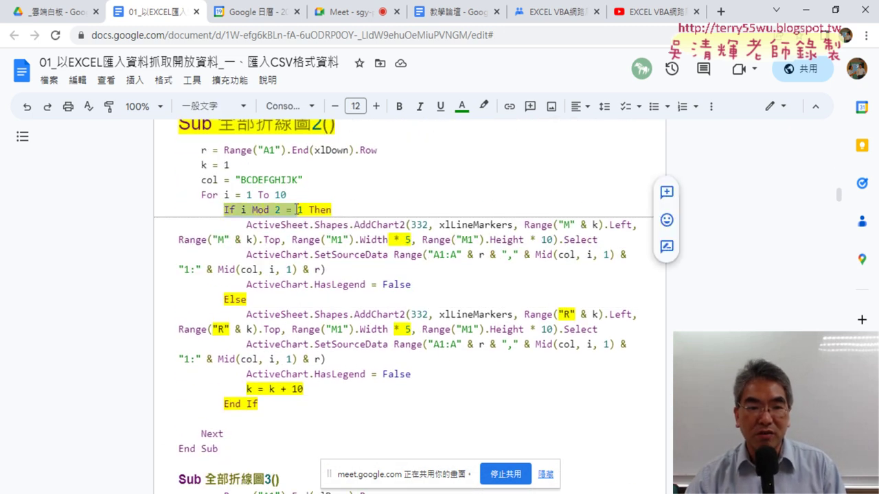
left_click(376, 107)
left_click(376, 107)
left_click(376, 107)
left_click(376, 107)
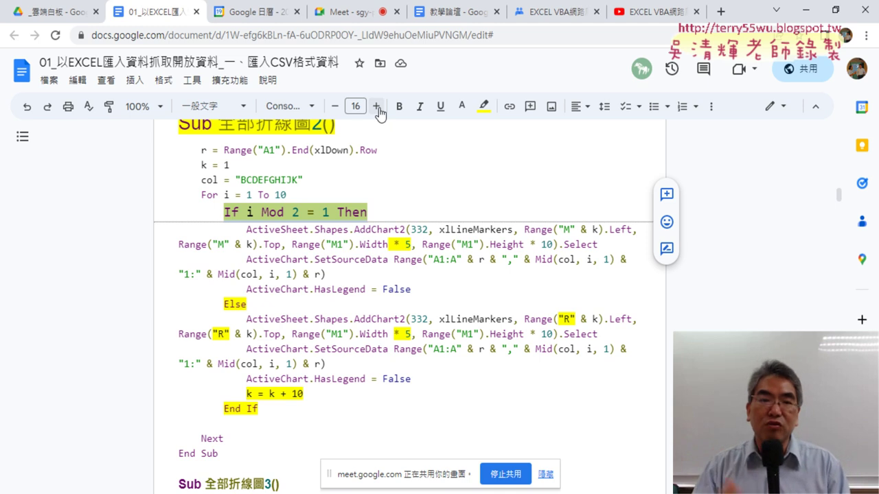
Point out Mod, i and 1 in the If condition and the "M" column in AddChart2
left_click(311, 230)
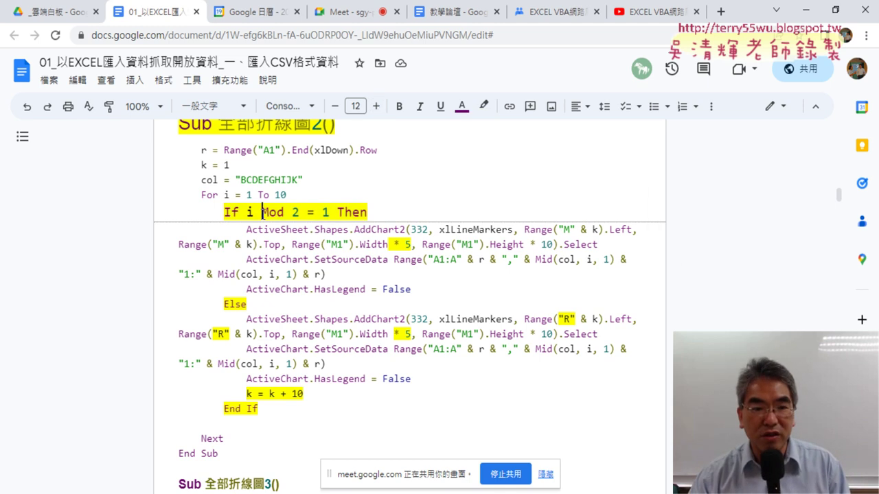
double_click(263, 212)
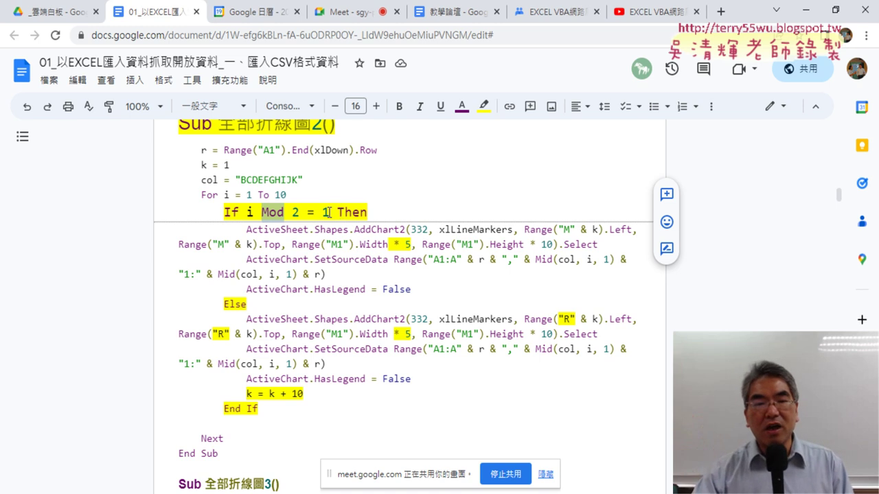
left_click(249, 213)
double_click(249, 213)
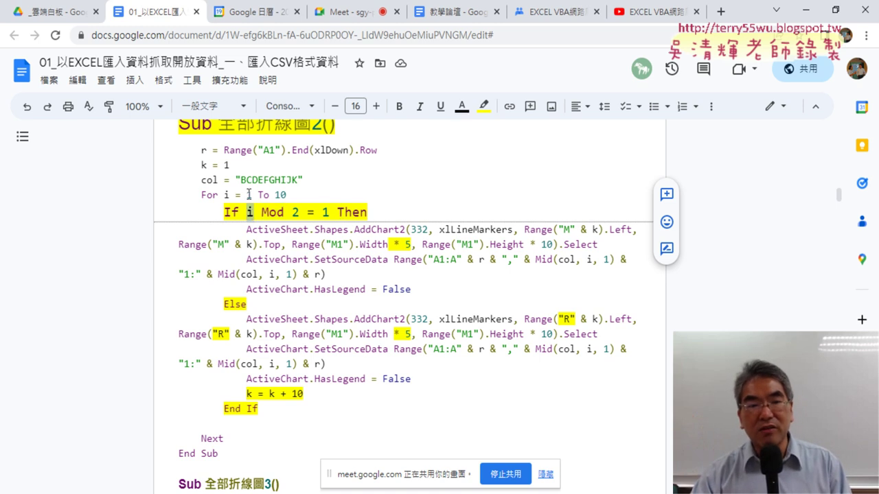
double_click(323, 212)
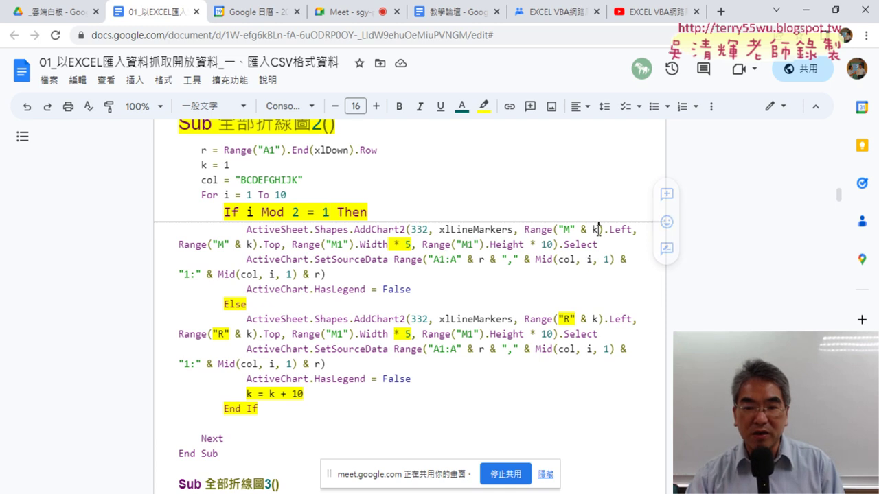
double_click(568, 230)
left_click_drag(569, 230, 578, 229)
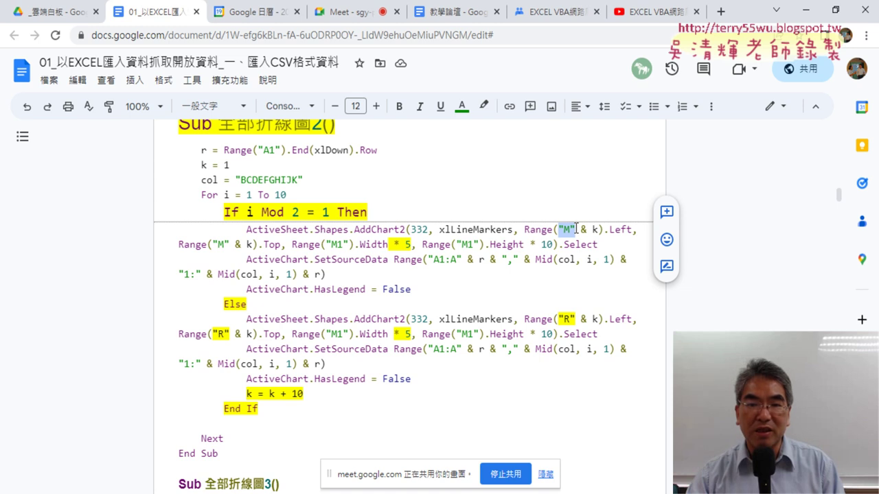
scroll(546, 232, "up", 4)
scroll(546, 232, "up", 4)
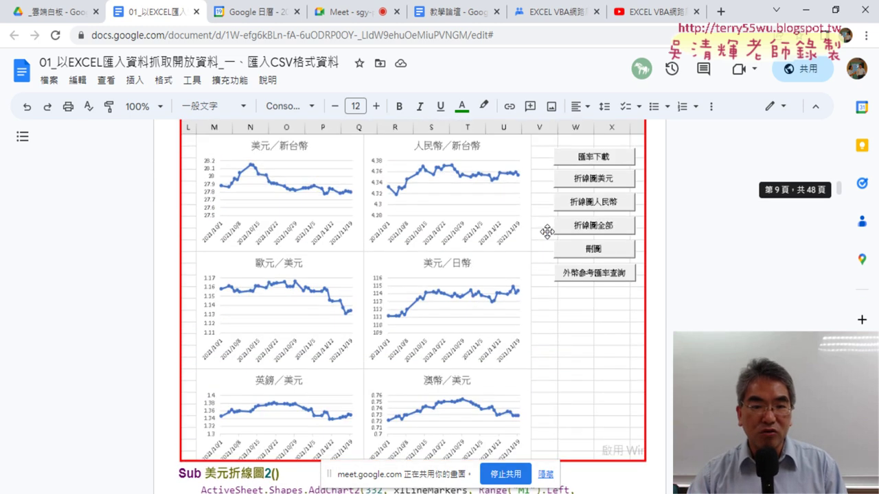
scroll(546, 232, "up", 2)
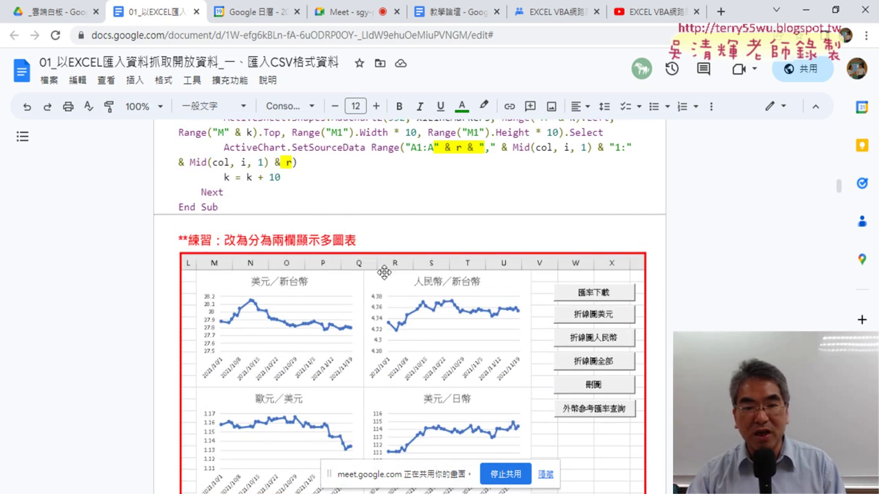
scroll(388, 274, "down", 4)
scroll(392, 274, "down", 4)
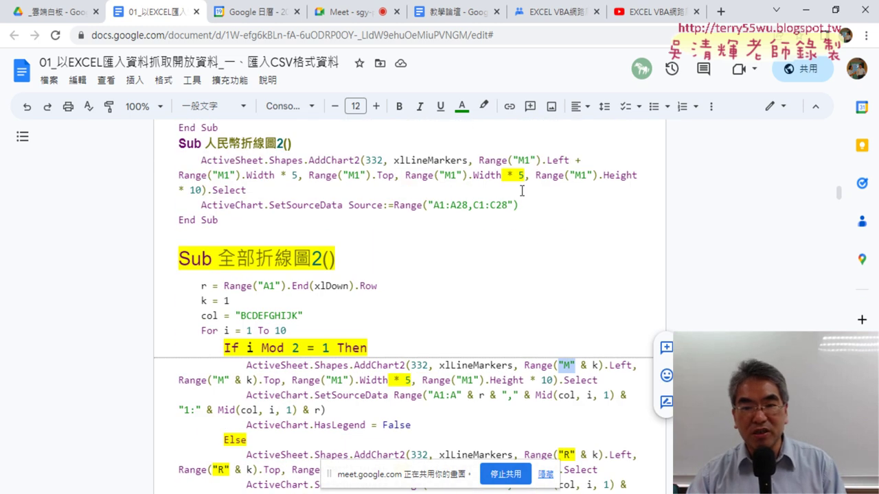
scroll(522, 191, "down", 1)
scroll(529, 206, "down", 1)
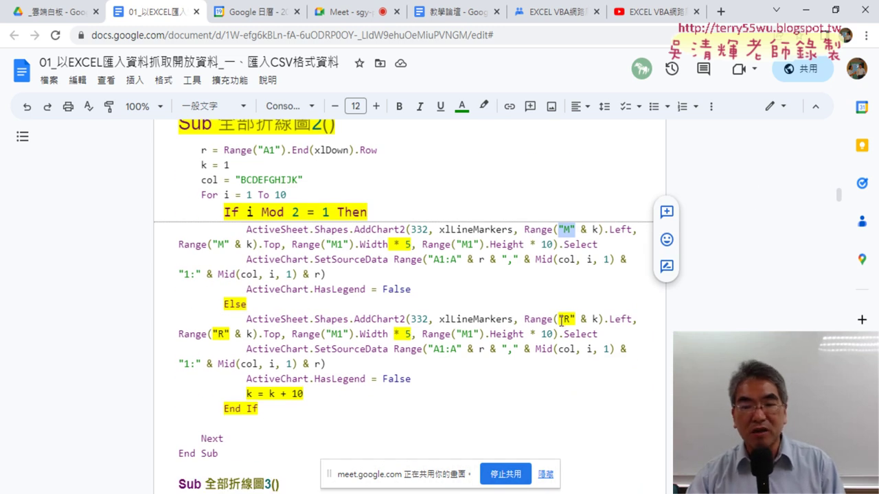
left_click_drag(557, 319, 598, 319)
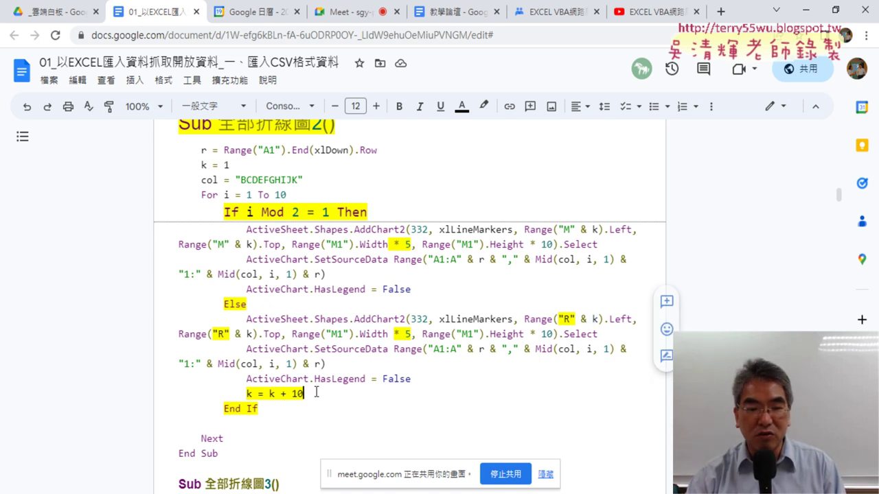
left_click_drag(322, 390, 246, 393)
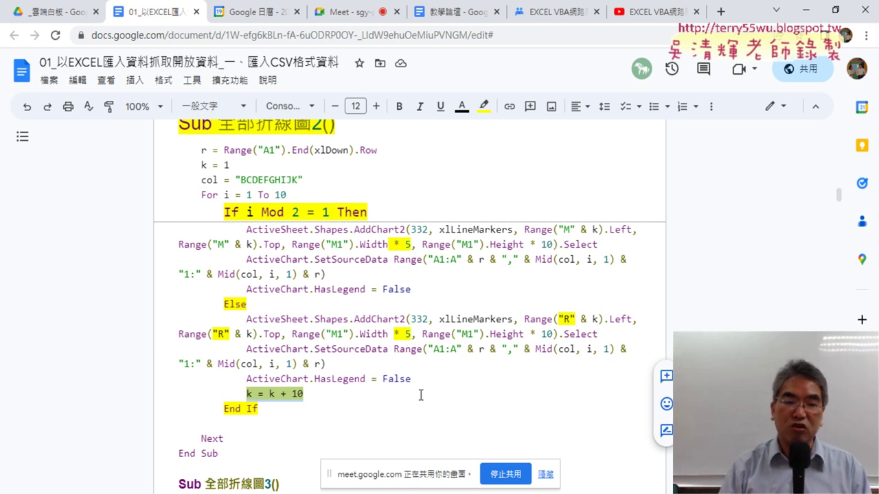
left_click(418, 288)
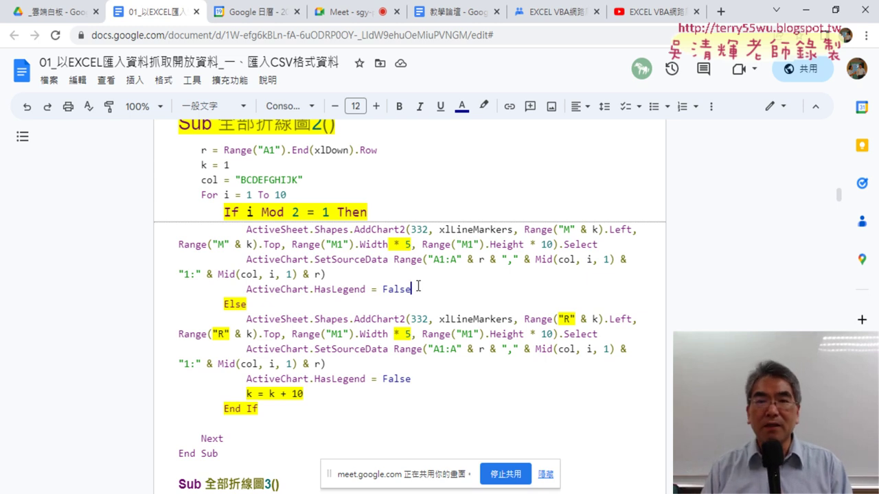
Scroll up to the chart image, then down to select the Sub 全部折線圖3 name
scroll(418, 286, "up", 2)
scroll(421, 284, "up", 2)
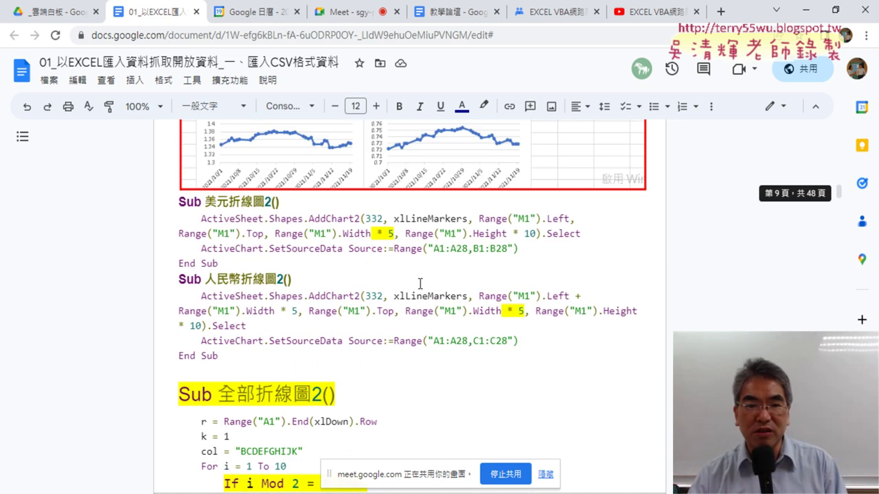
scroll(420, 284, "up", 2)
scroll(420, 283, "up", 2)
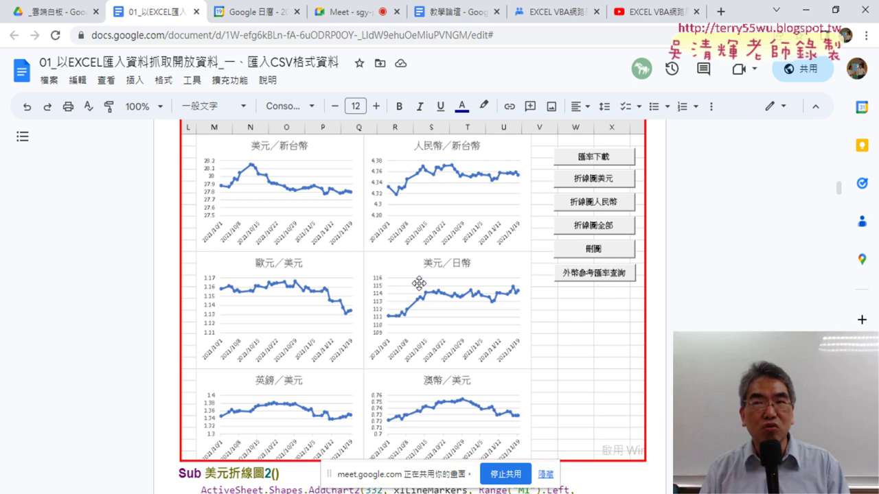
scroll(418, 283, "down", 3)
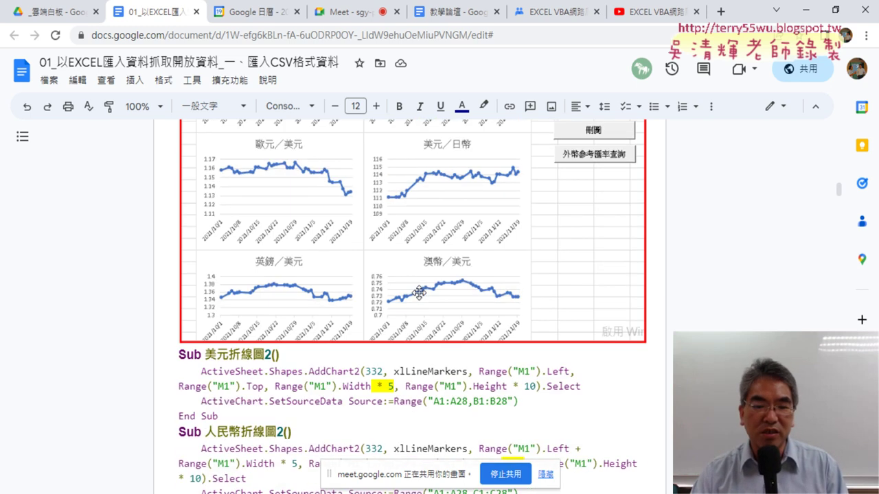
scroll(420, 293, "down", 3)
scroll(421, 293, "down", 3)
scroll(420, 293, "down", 4)
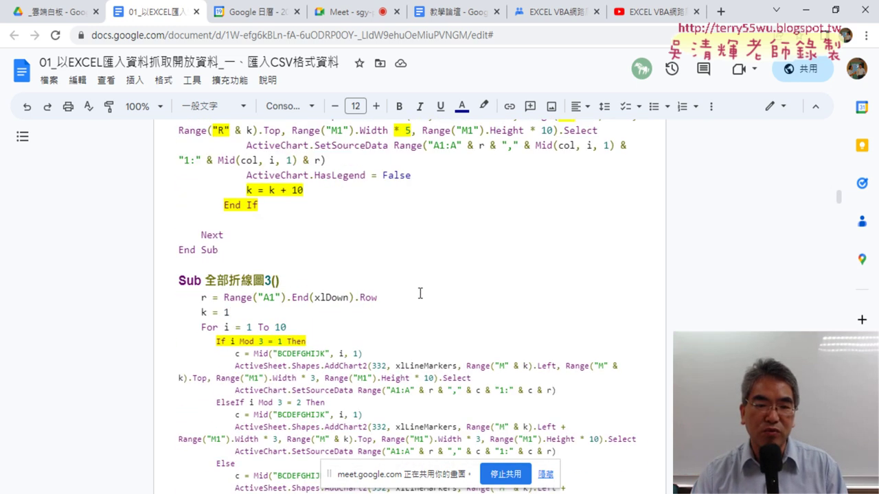
left_click_drag(206, 213, 273, 219)
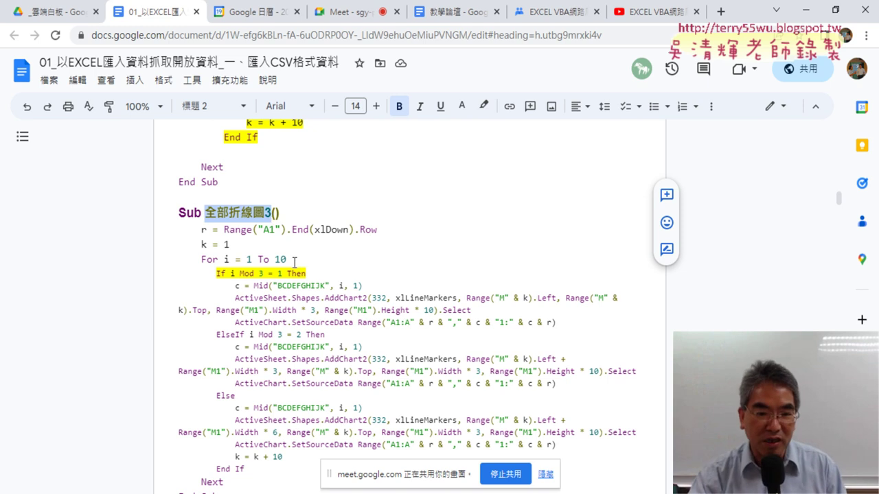
Make the 'If i Mod 3 = 1 Then' line 14 point and select Mod 3
left_click_drag(230, 274, 283, 274)
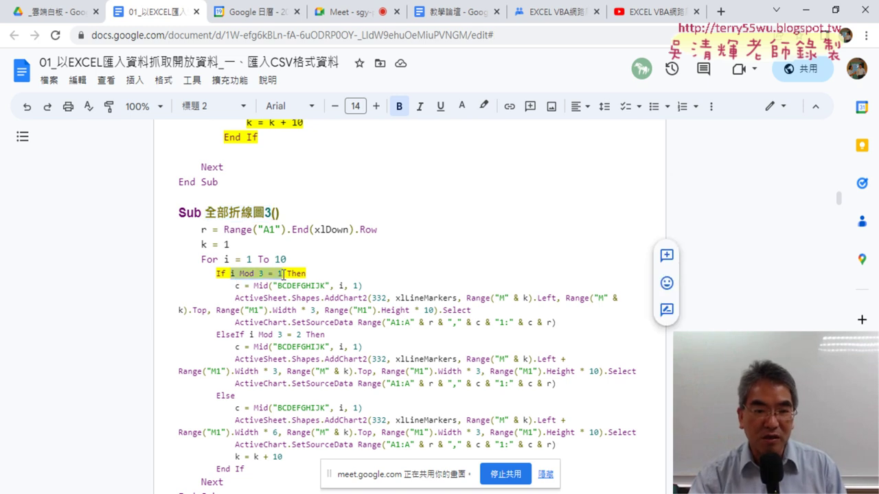
left_click_drag(216, 274, 311, 274)
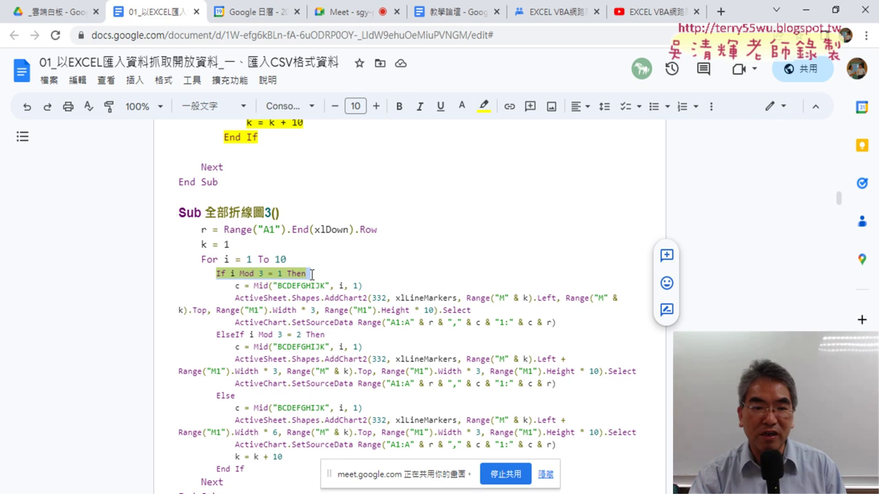
left_click(375, 108)
left_click(375, 108)
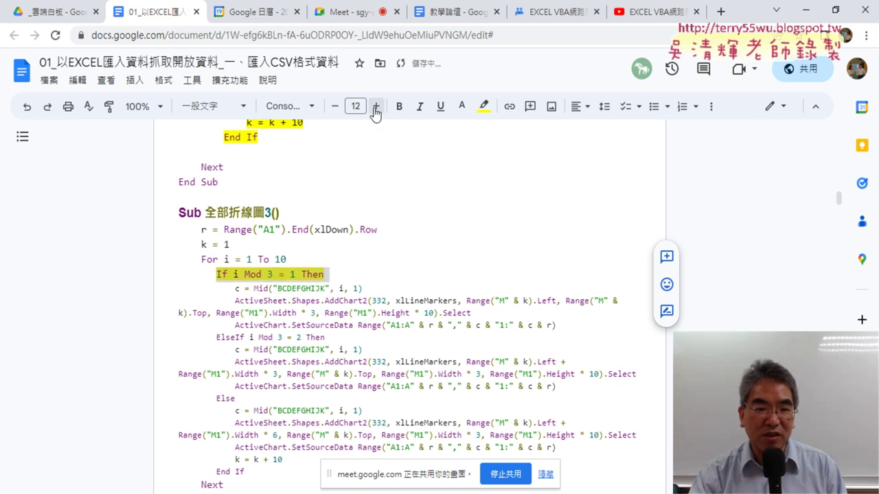
left_click(375, 108)
left_click(375, 108)
left_click_drag(248, 275, 285, 278)
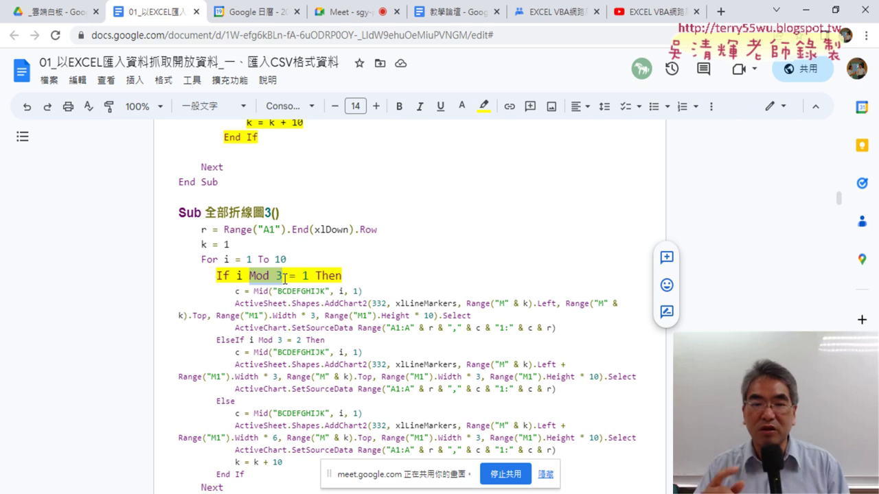
Scroll down and select the 跨工作表顯示多圖表 exercise heading
scroll(346, 302, "down", 2)
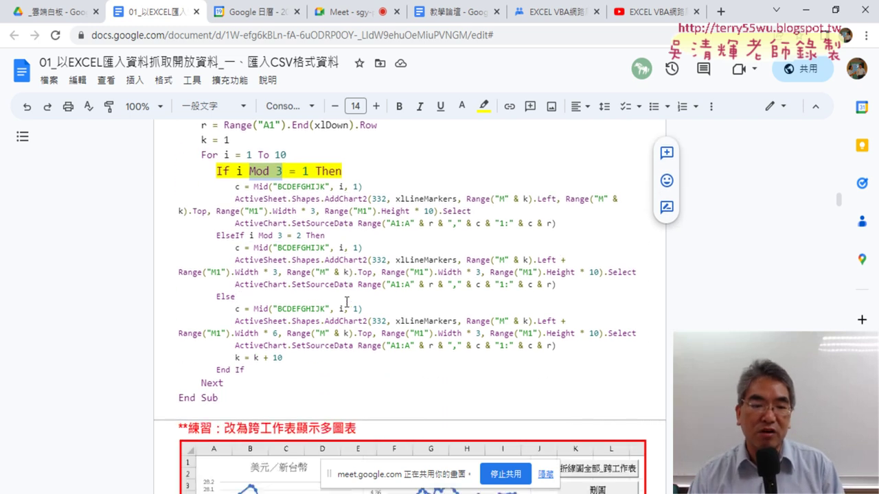
scroll(345, 302, "down", 2)
scroll(345, 302, "down", 1)
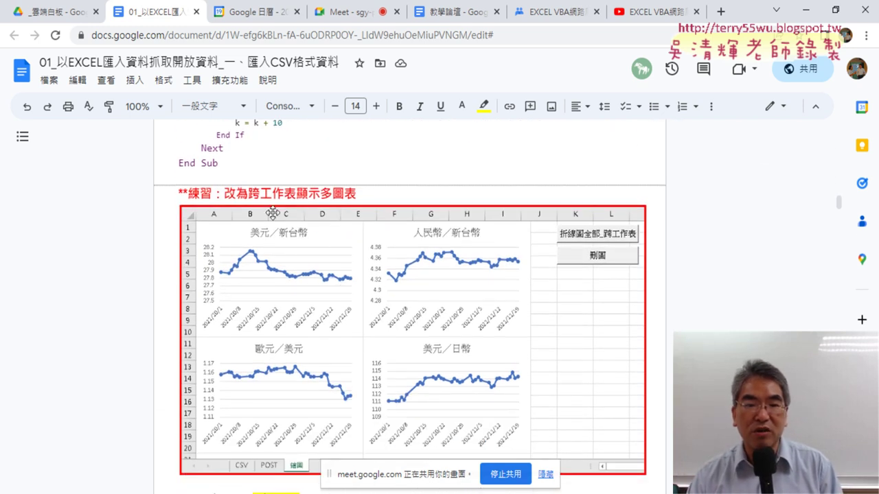
left_click_drag(247, 193, 356, 194)
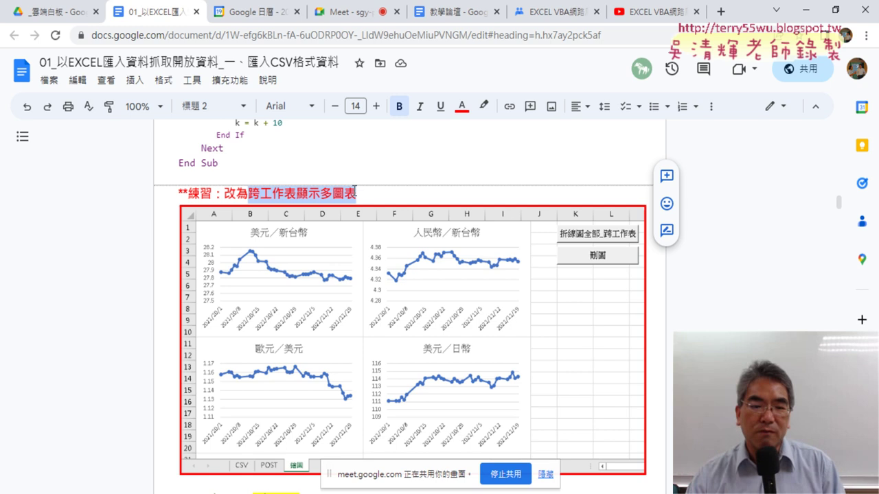
Select Sheets and its index 1 in the first SetSourceData line
scroll(375, 240, "down", 4)
scroll(376, 240, "down", 3)
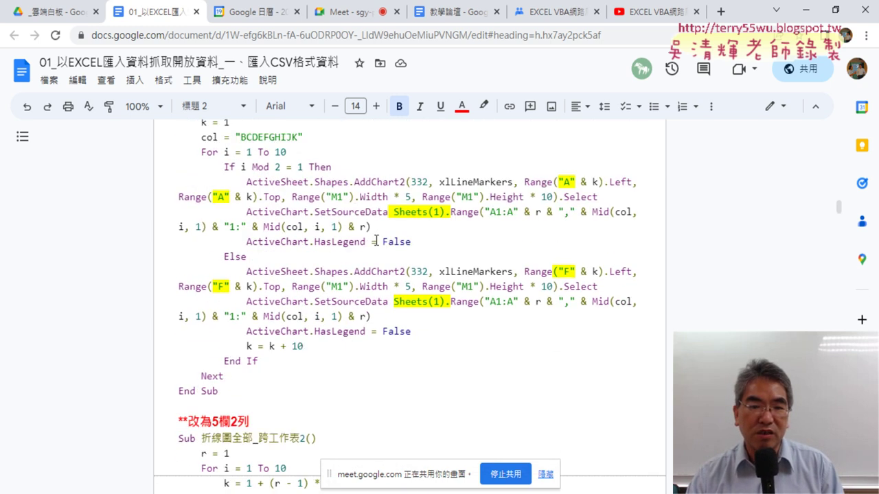
left_click_drag(394, 213, 447, 212)
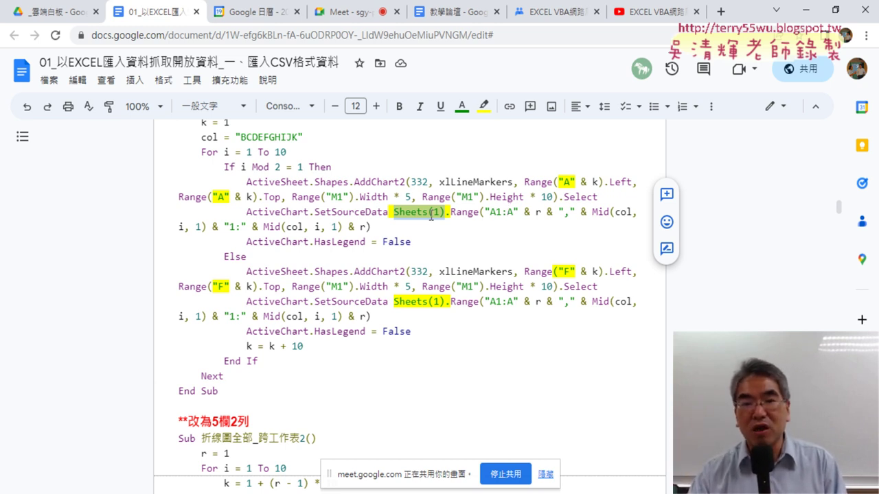
left_click_drag(433, 213, 440, 213)
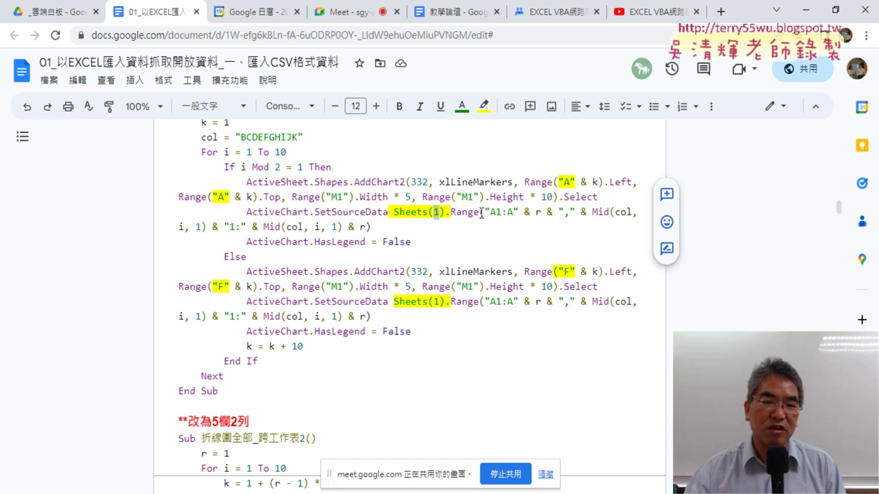
scroll(406, 292, "down", 1)
scroll(406, 291, "down", 2)
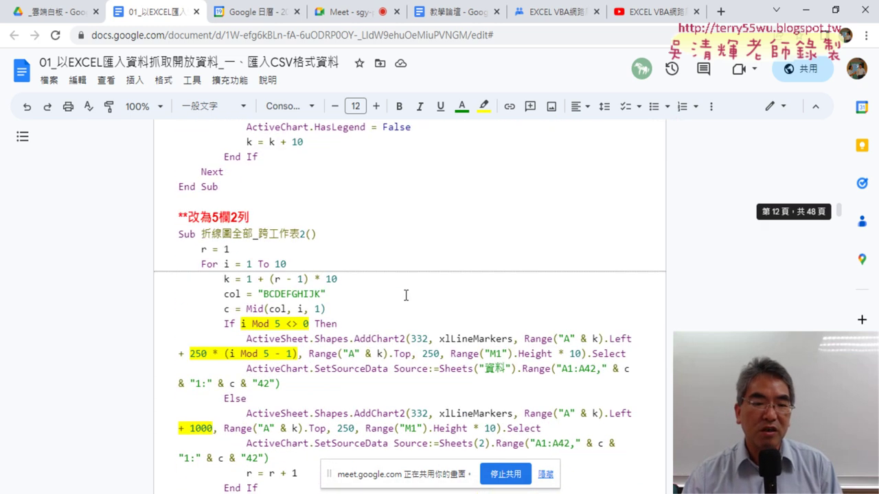
scroll(406, 291, "down", 2)
scroll(406, 292, "down", 4)
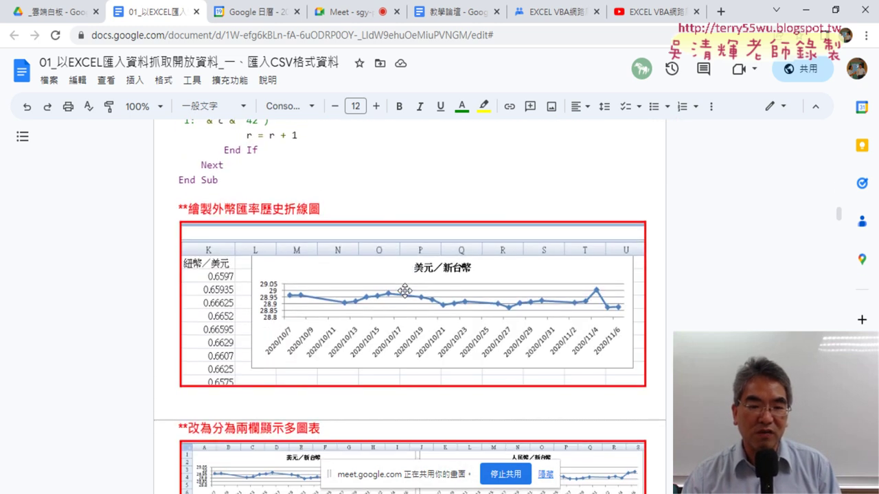
scroll(405, 291, "up", 1)
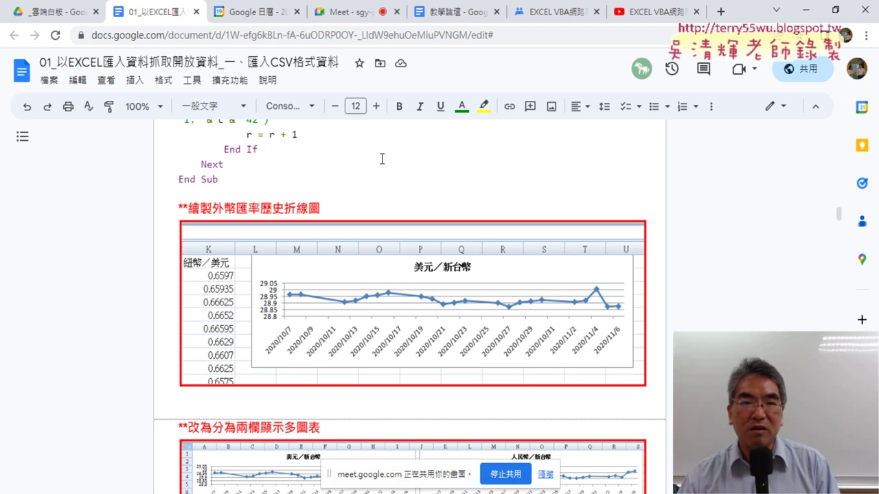
left_click(639, 24)
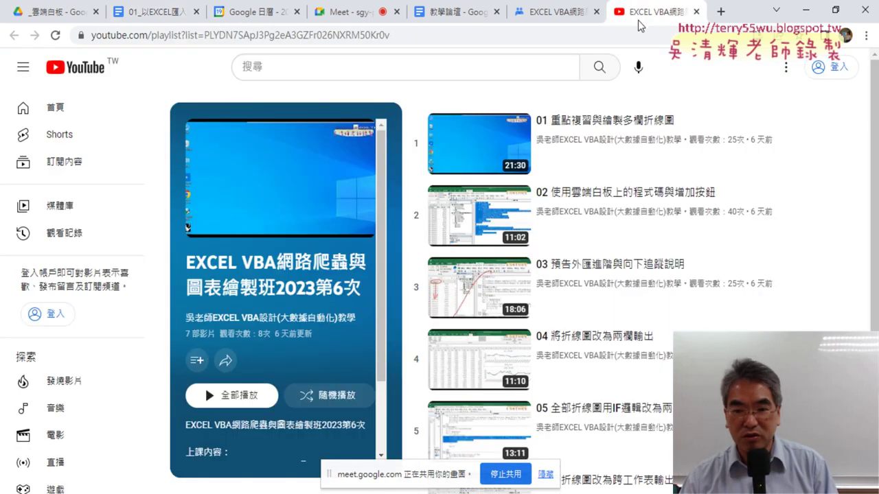
left_click(562, 17)
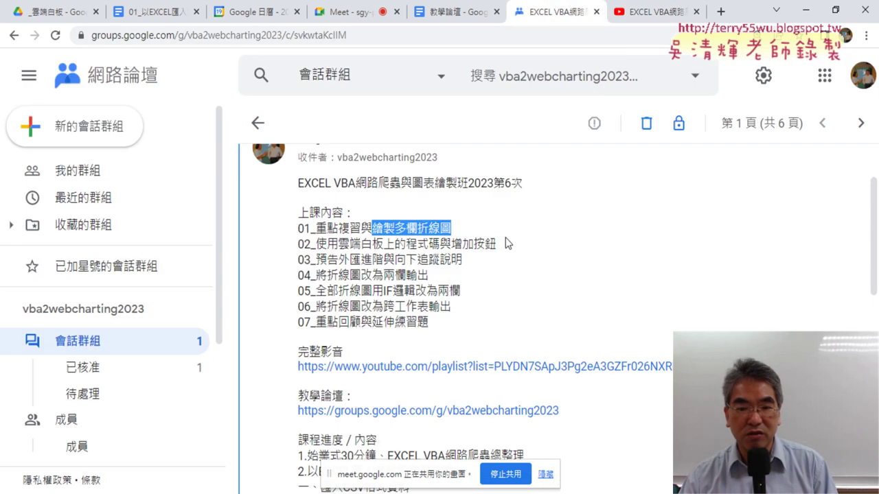
left_click(643, 19)
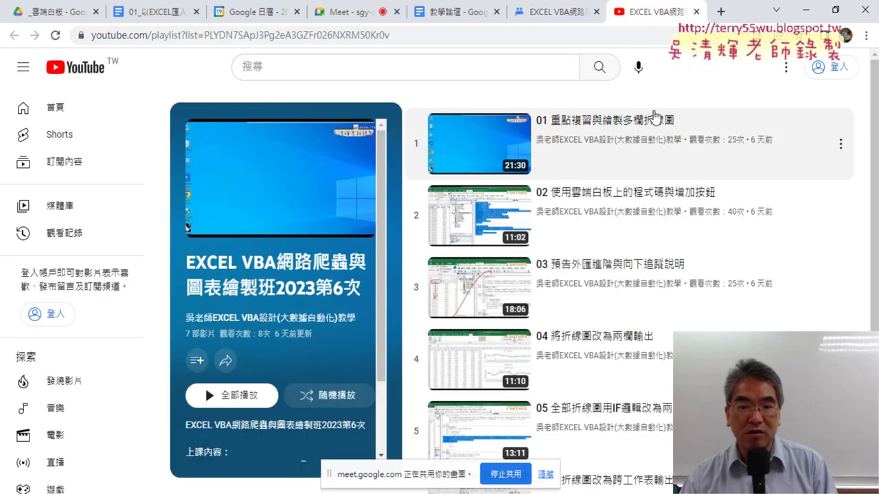
scroll(691, 164, "down", 1)
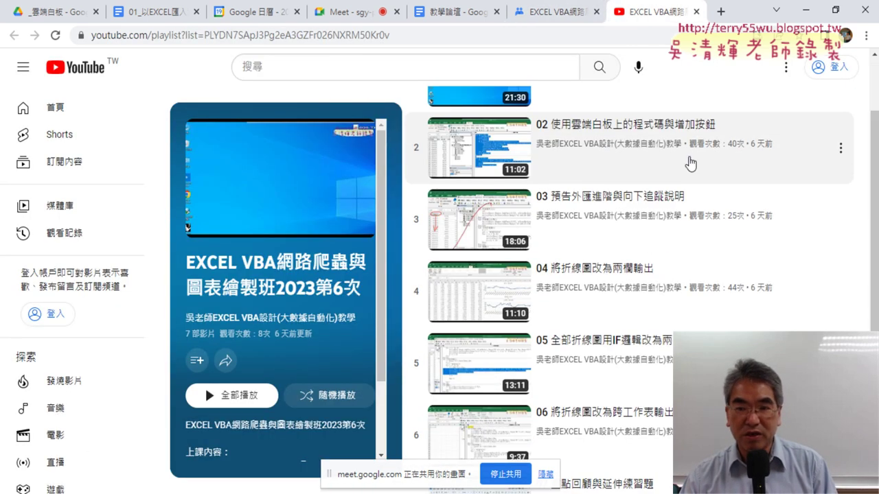
scroll(691, 163, "down", 1)
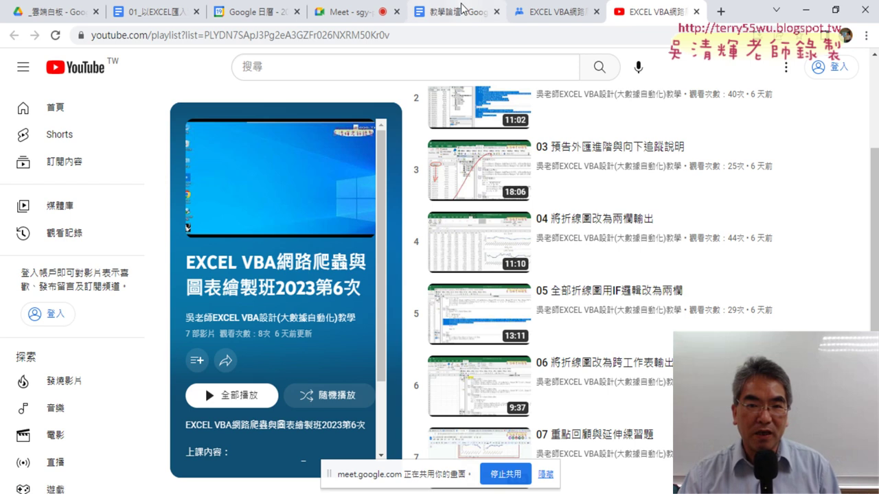
mouse_move(459, 9)
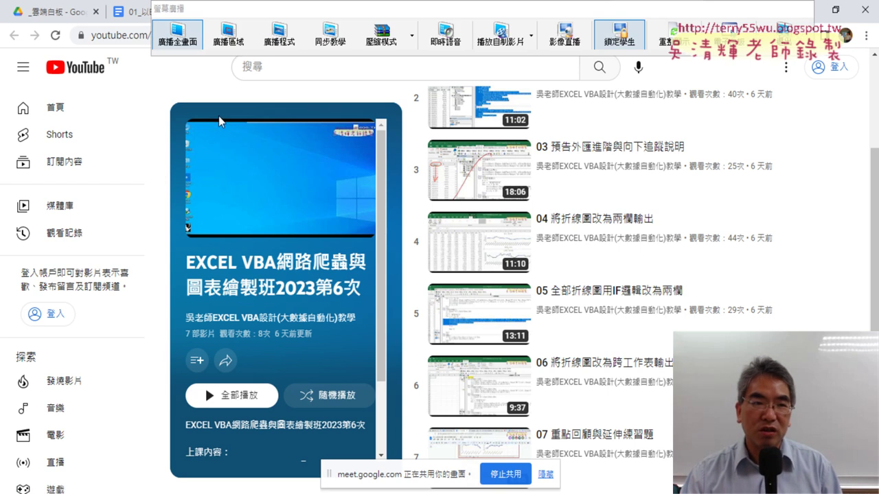
left_click(131, 12)
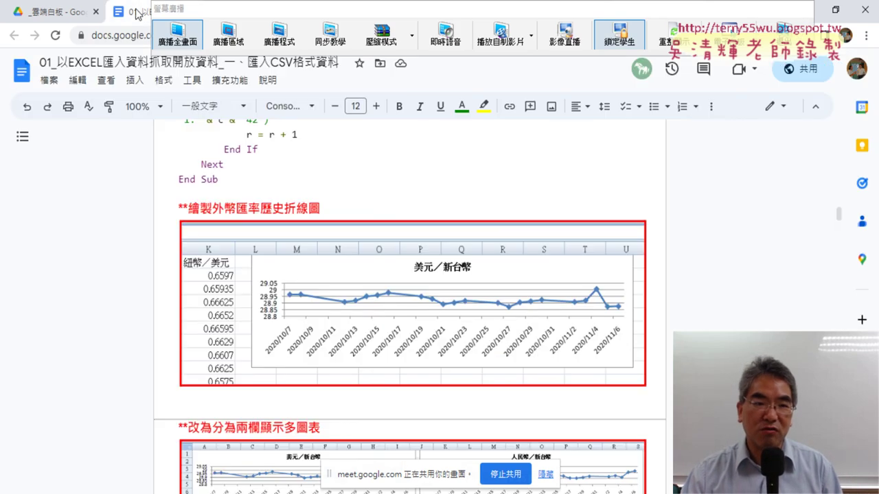
Scroll to the Taipower township electricity example heading, then switch to the Google Drive course folder
left_click(721, 184)
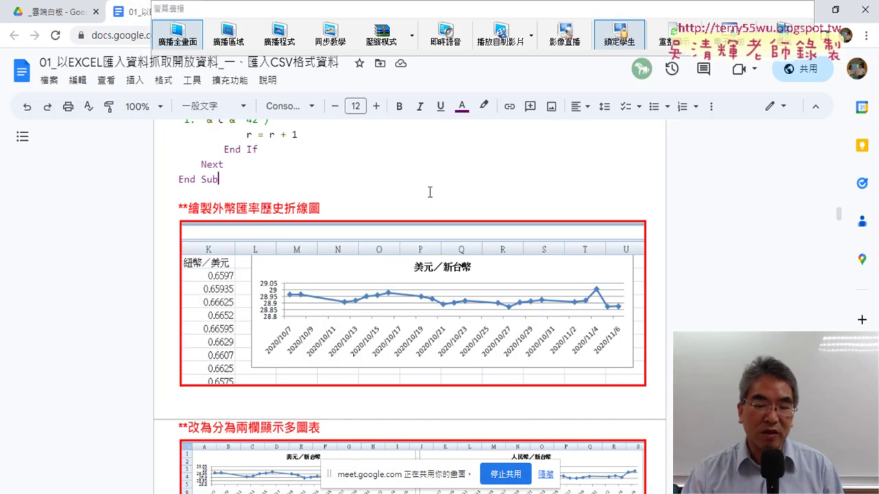
scroll(430, 191, "down", 4)
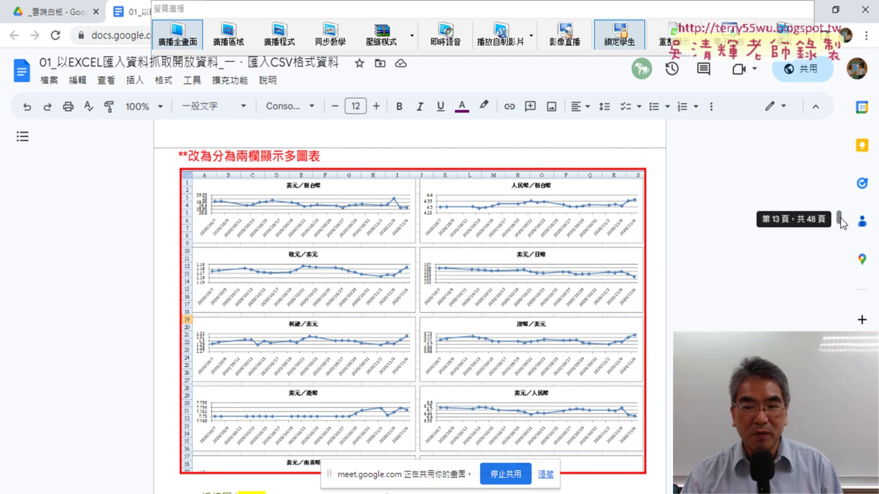
left_click_drag(838, 219, 833, 271)
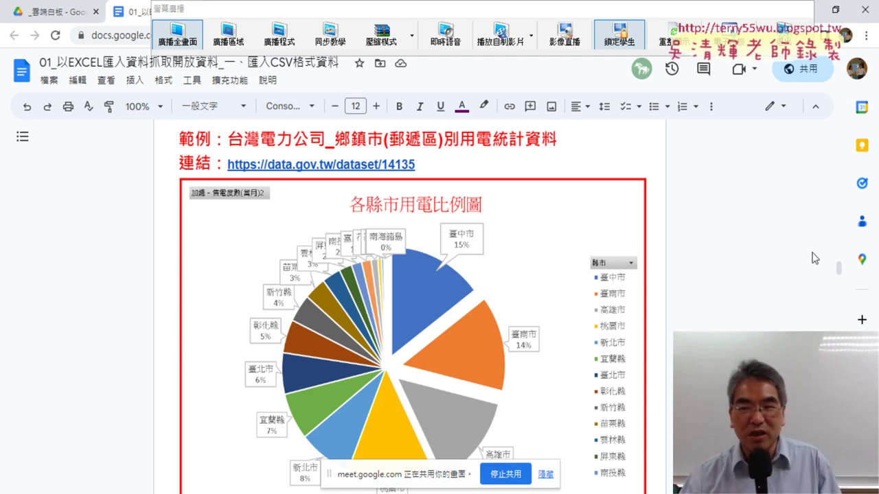
left_click(542, 161)
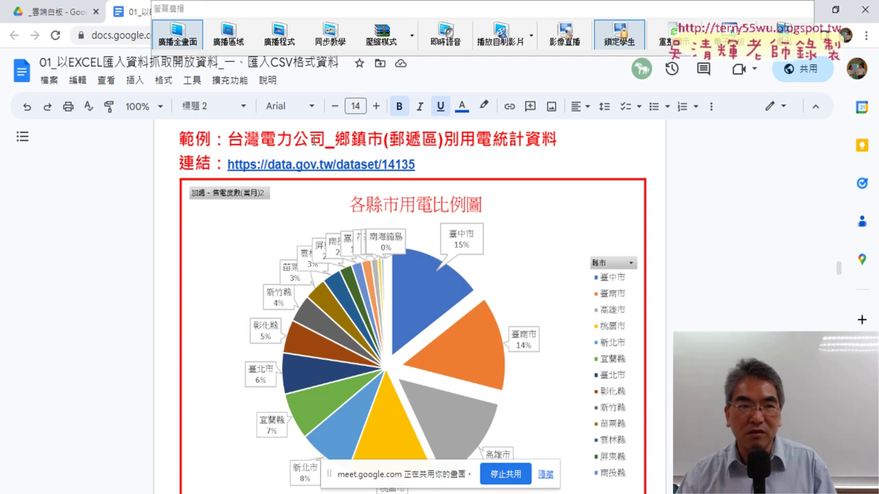
left_click(84, 14)
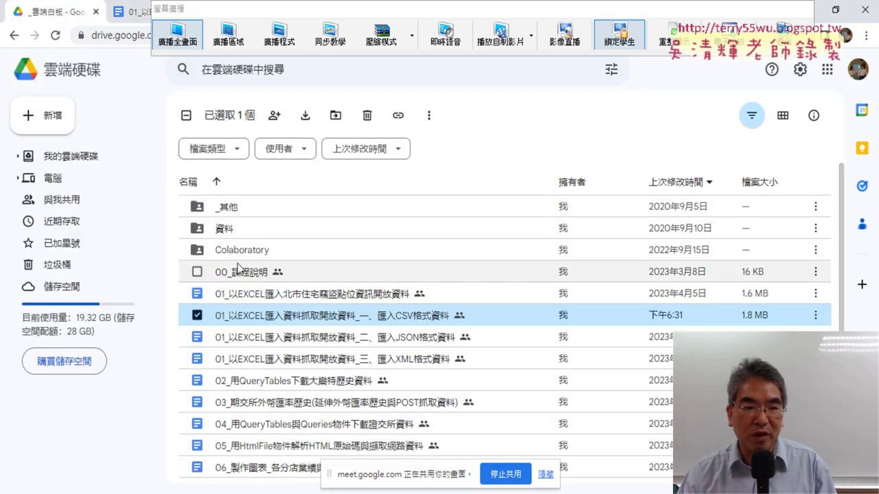
Select the burglary and CSV-import tutorial files in Drive, then return to the CSV-import document
left_click(305, 297)
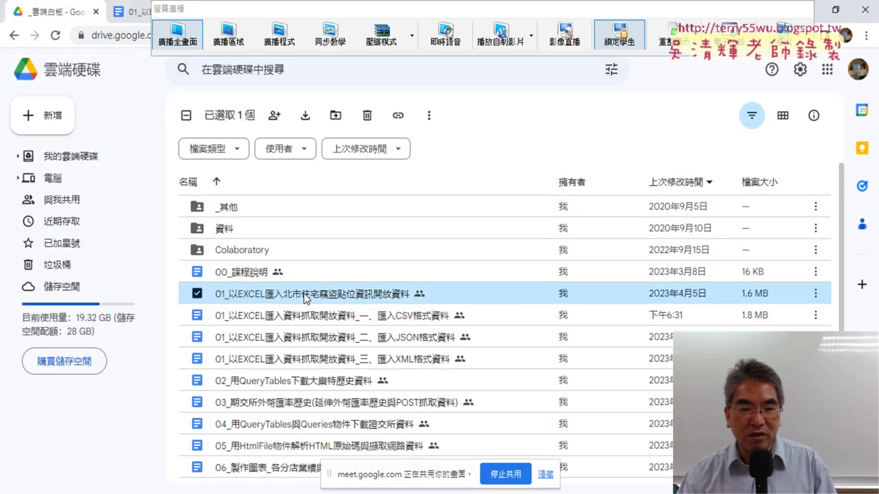
left_click(300, 322)
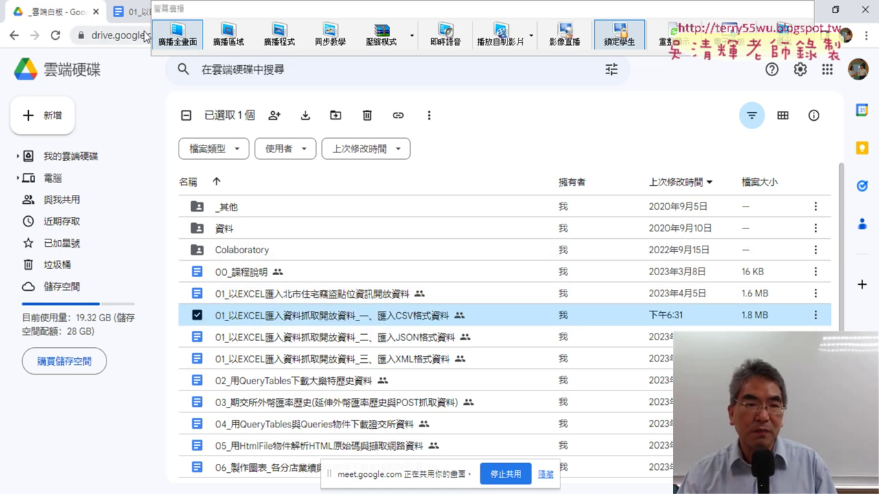
left_click(139, 16)
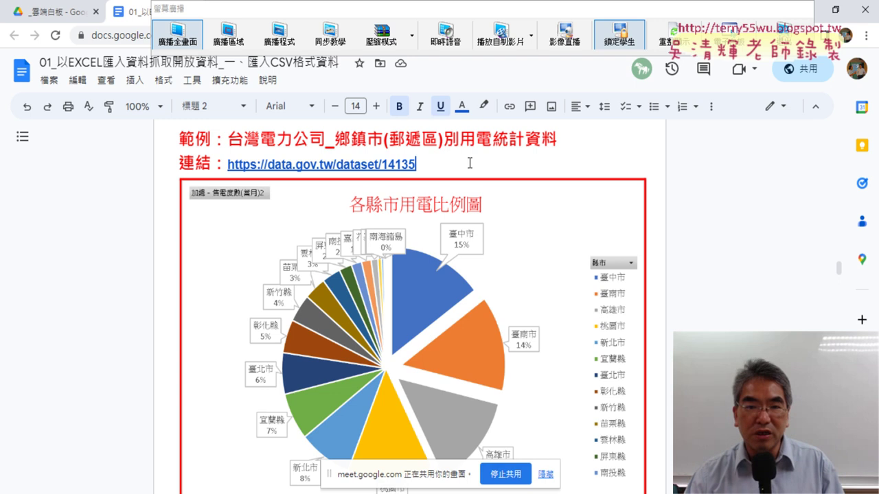
Follow the doc's data.gov.tw link to the township electricity statistics dataset page
left_click(370, 164)
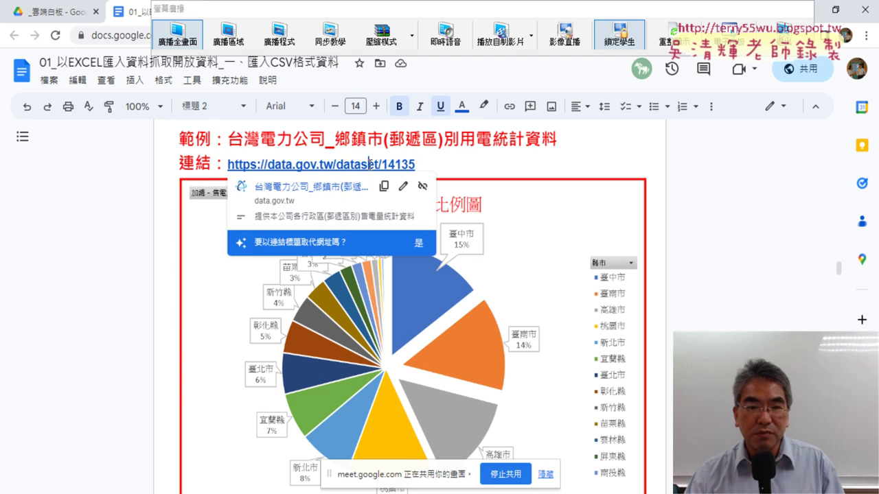
left_click(337, 193)
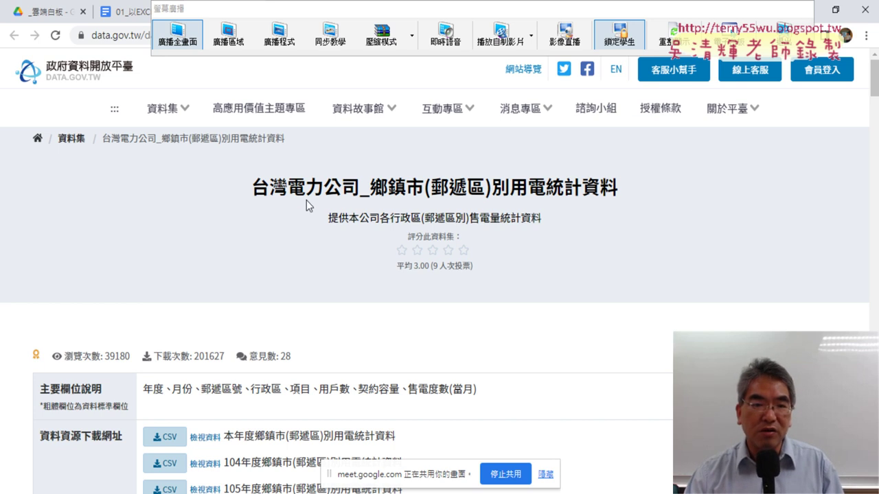
left_click_drag(253, 186, 617, 195)
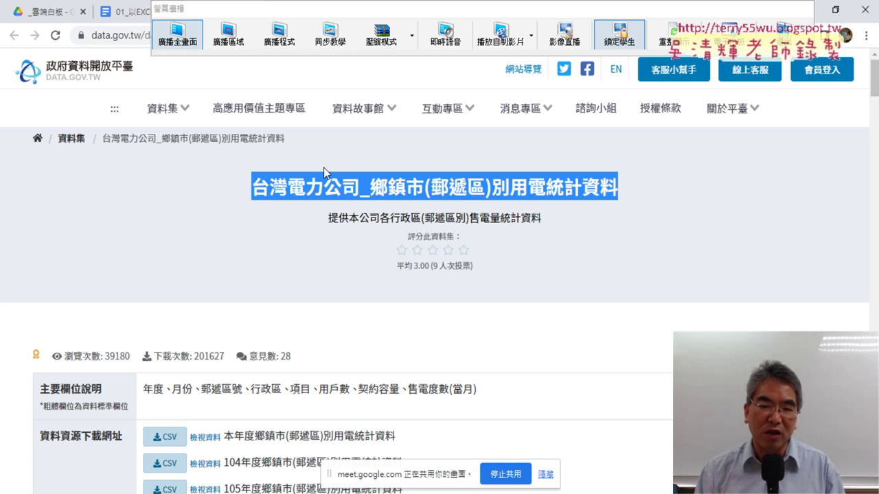
Scroll to the CSV downloads and highlight the 104, 110 and current-year entries
scroll(236, 226, "down", 3)
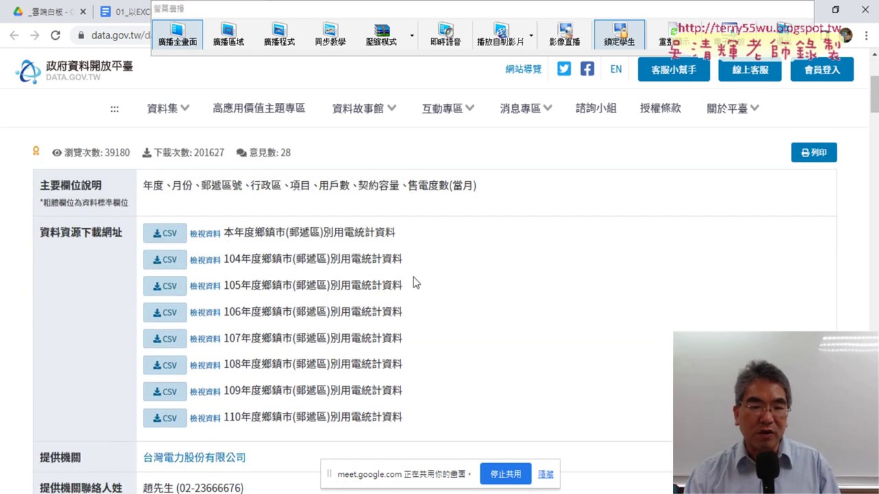
left_click_drag(225, 258, 416, 262)
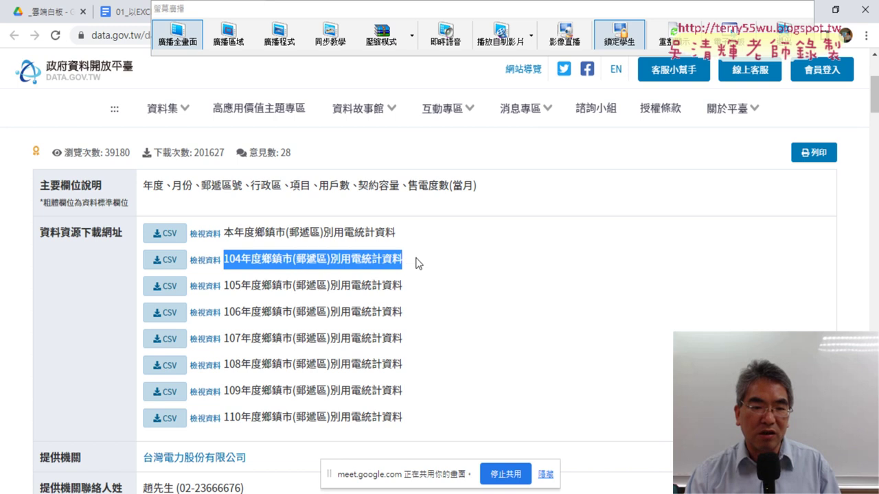
left_click_drag(227, 418, 411, 423)
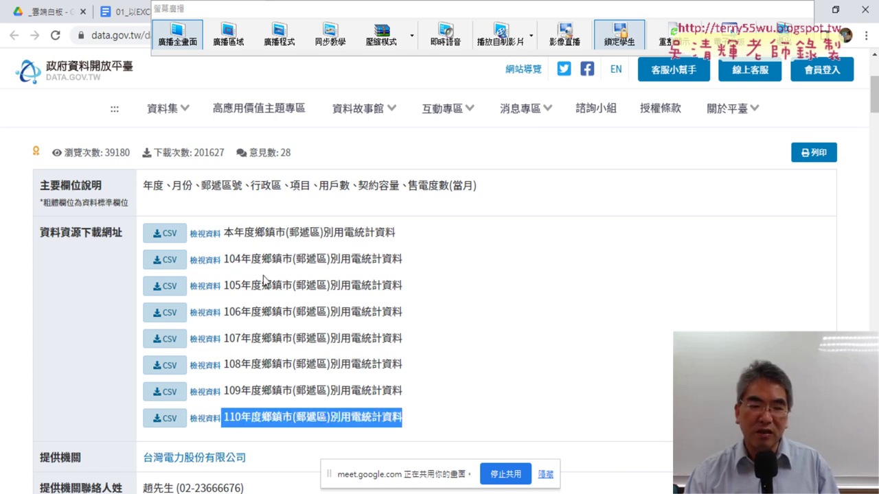
left_click_drag(227, 232, 394, 234)
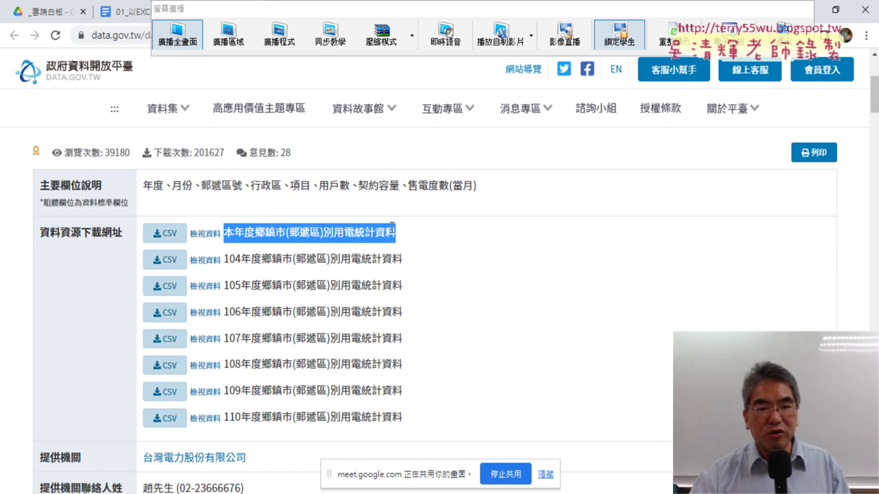
Download the current-year (本年度) township electricity CSV from its 檢視資料 details
left_click(205, 233)
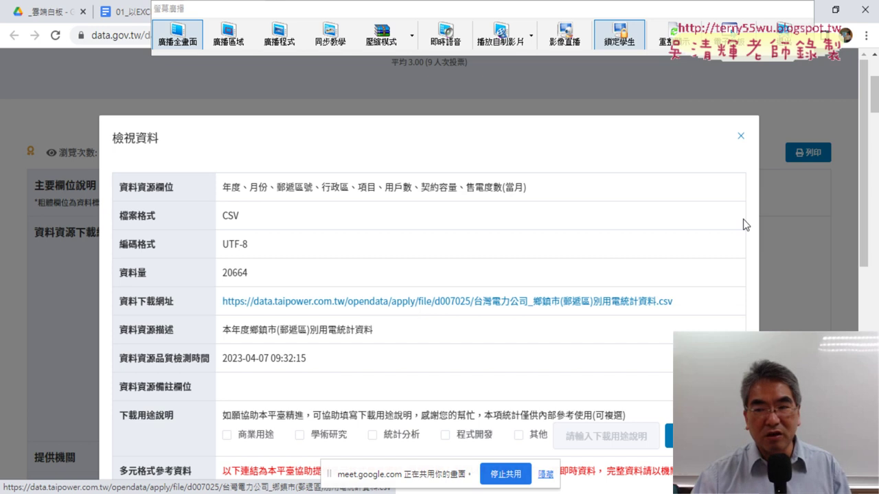
left_click(740, 136)
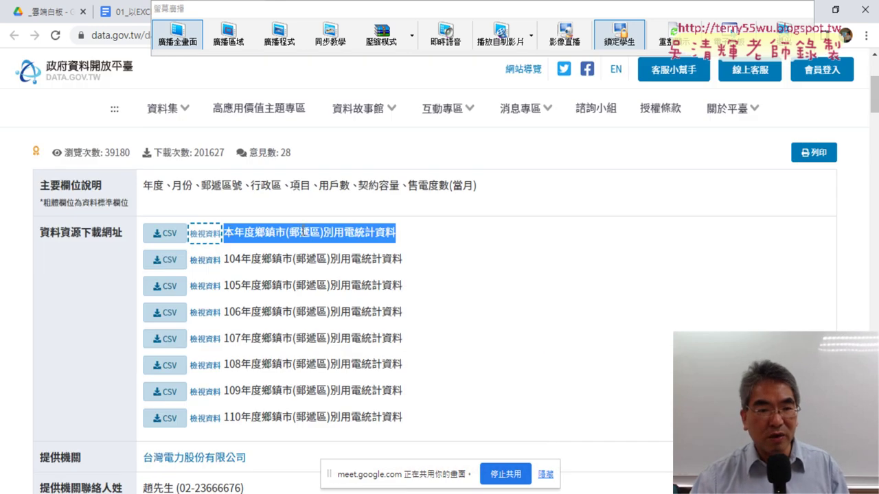
left_click(205, 233)
left_click(357, 303)
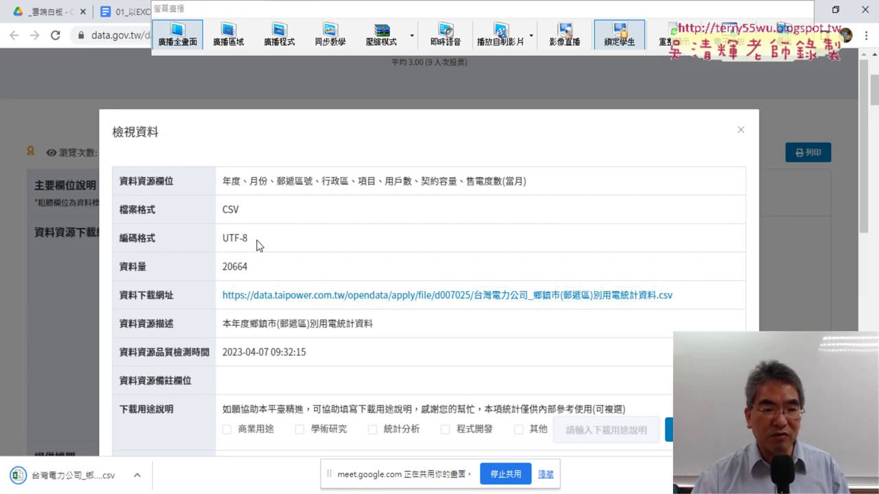
Note the UTF-8 encoding line and open the downloaded CSV in Excel
left_click_drag(248, 238, 118, 238)
left_click(137, 475)
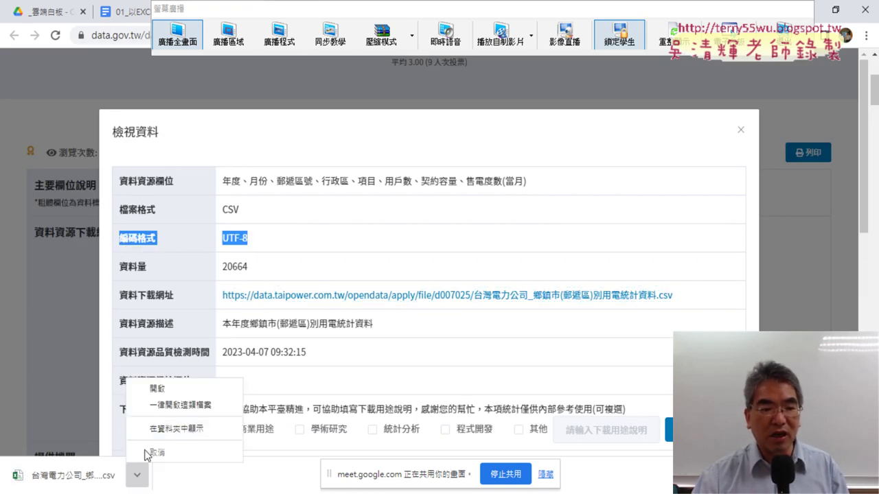
left_click(163, 393)
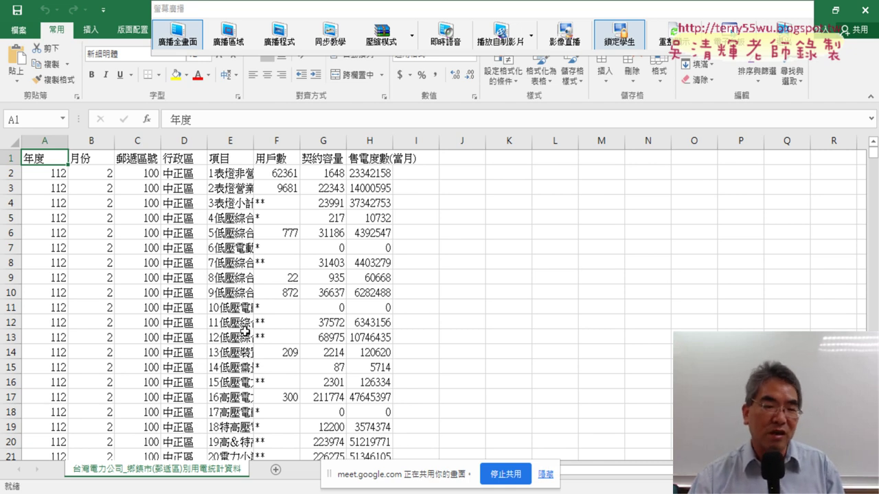
Close the CSV workbook and create a new blank workbook 活頁簿1 via File > New
left_click(865, 11)
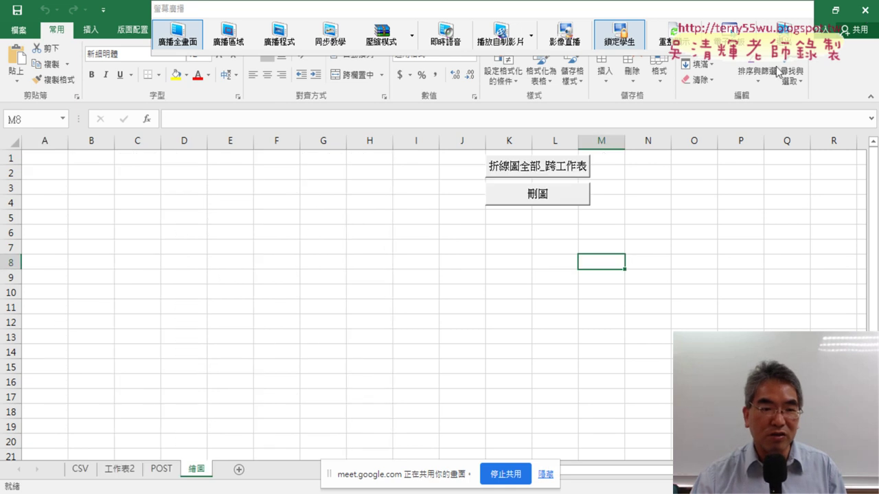
left_click(20, 31)
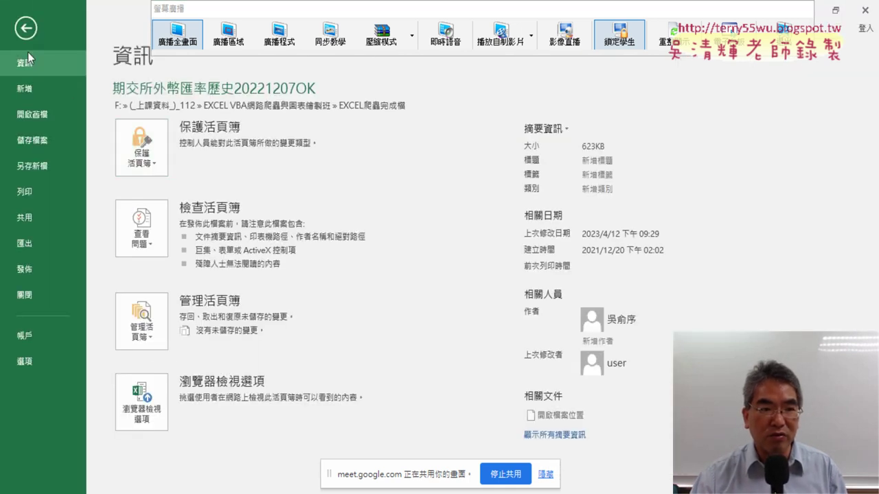
left_click(31, 89)
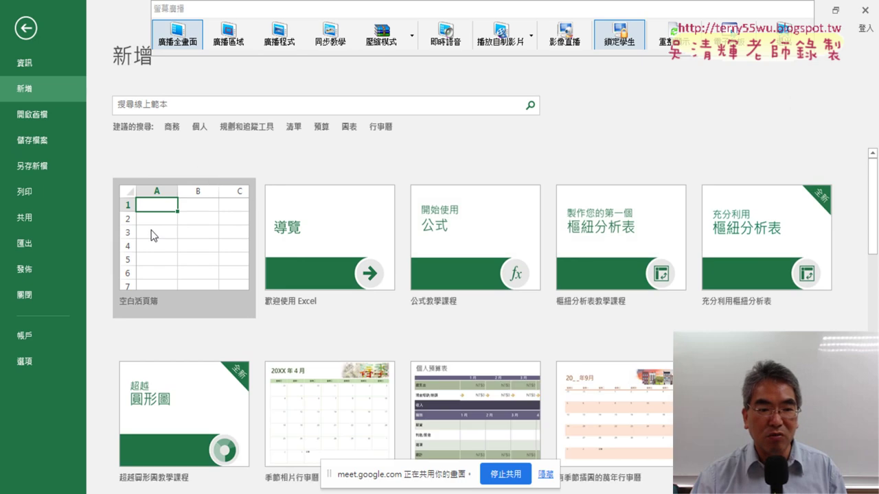
left_click(171, 229)
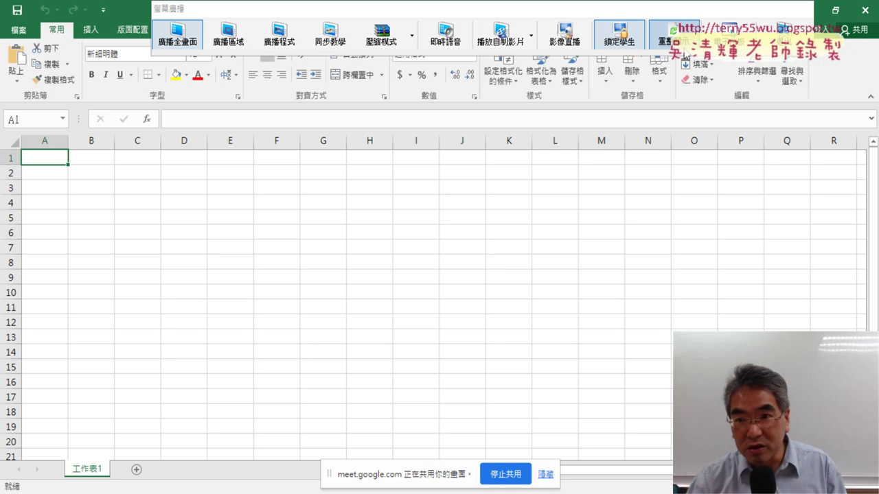
left_click_drag(626, 42, 620, 467)
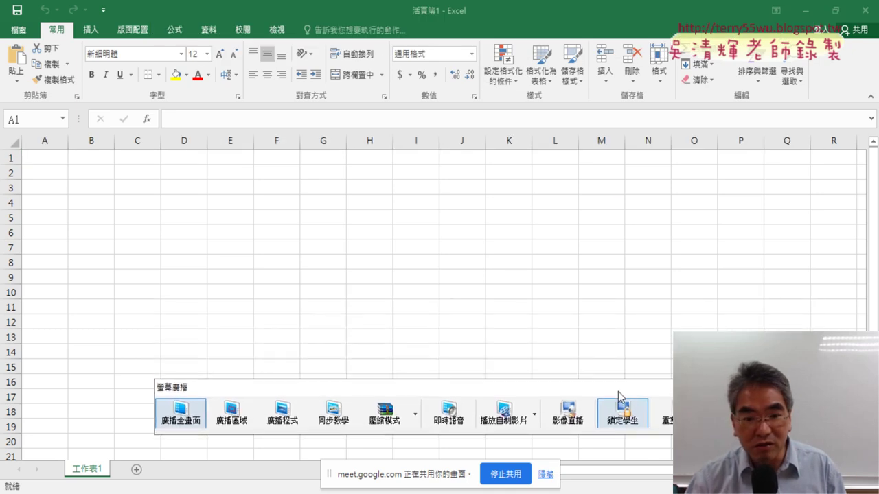
Start a From Text import on the Data tab
left_click(209, 30)
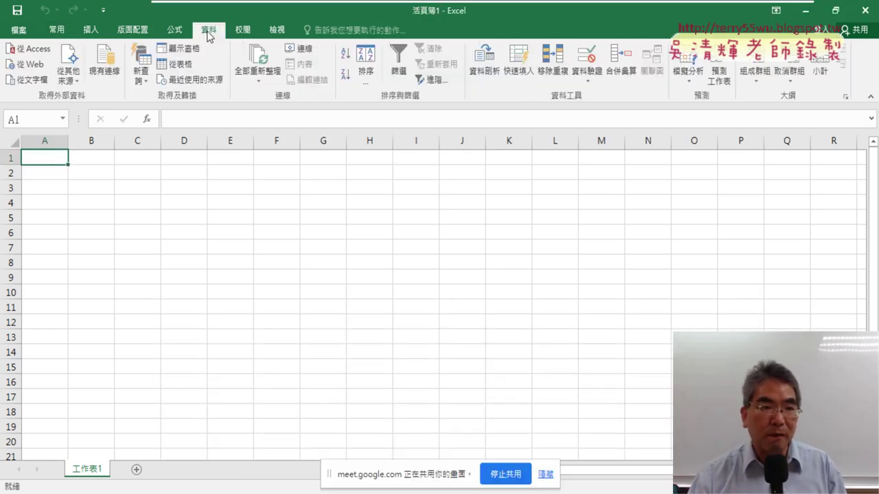
left_click(71, 85)
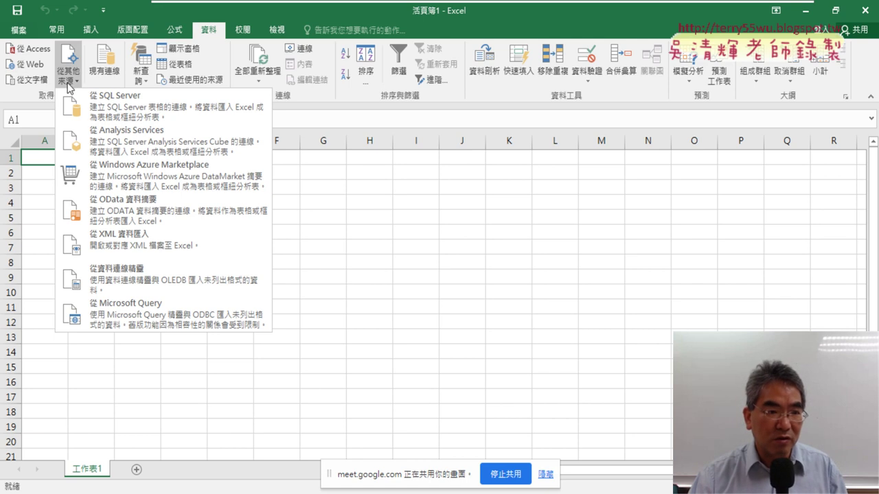
left_click(32, 80)
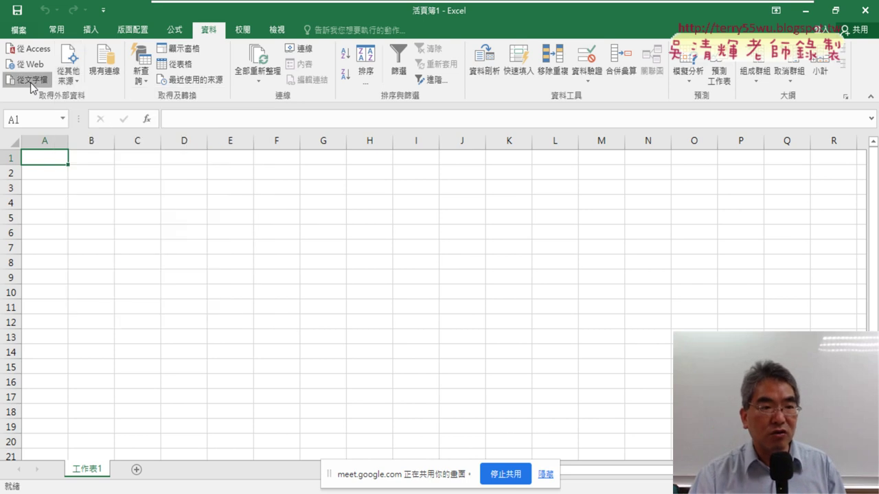
left_click(31, 81)
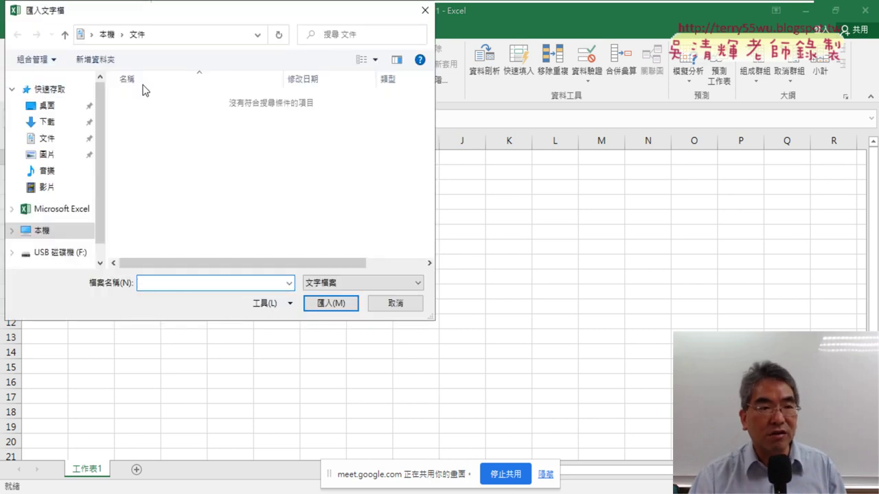
Choose the downloaded Taipower electricity CSV in the Downloads folder
left_click_drag(206, 29, 275, 44)
left_click(145, 144)
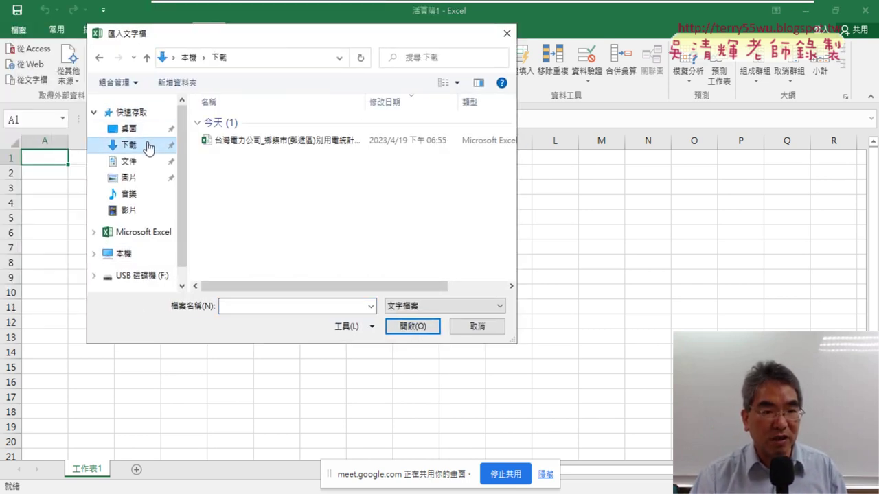
left_click(333, 144)
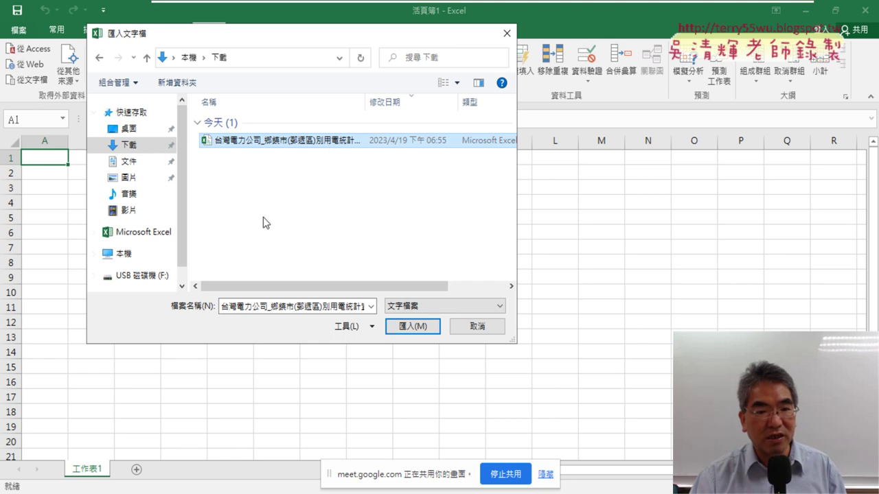
left_click_drag(380, 42, 415, 98)
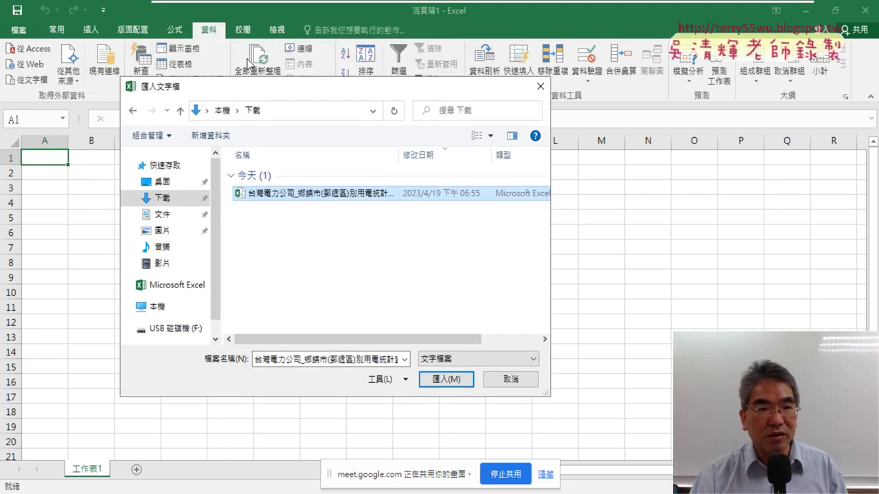
left_click(52, 81)
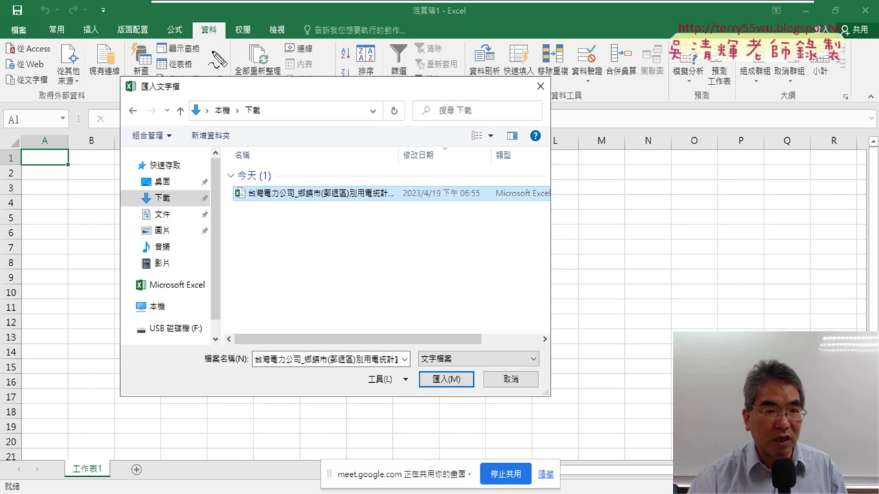
left_click_drag(224, 31, 207, 25)
left_click_drag(46, 76, 50, 73)
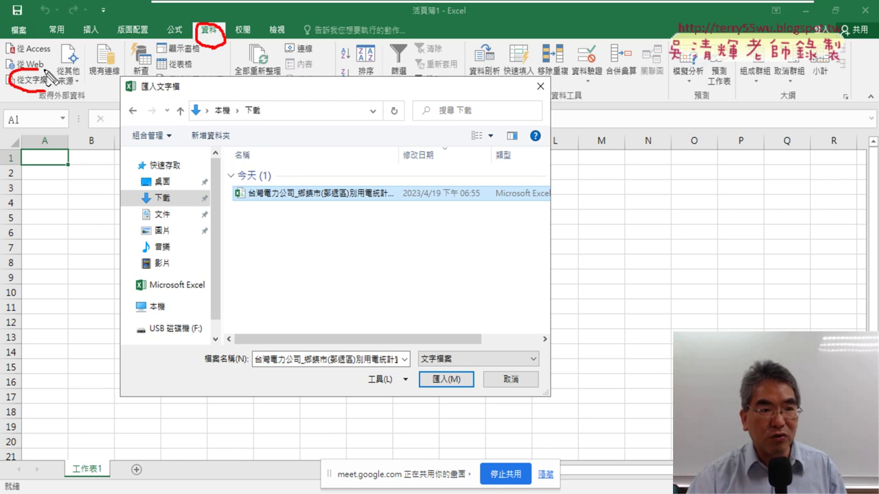
mouse_move(192, 51)
left_mouse_down()
mouse_move(62, 72)
mouse_move(83, 72)
left_mouse_up()
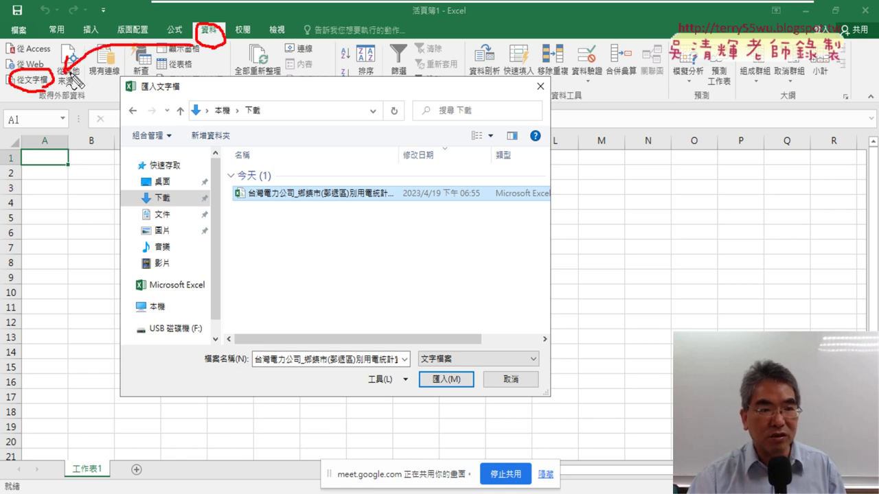
mouse_move(55, 102)
left_mouse_down()
mouse_move(229, 195)
mouse_move(220, 206)
left_mouse_up()
key("Escape")
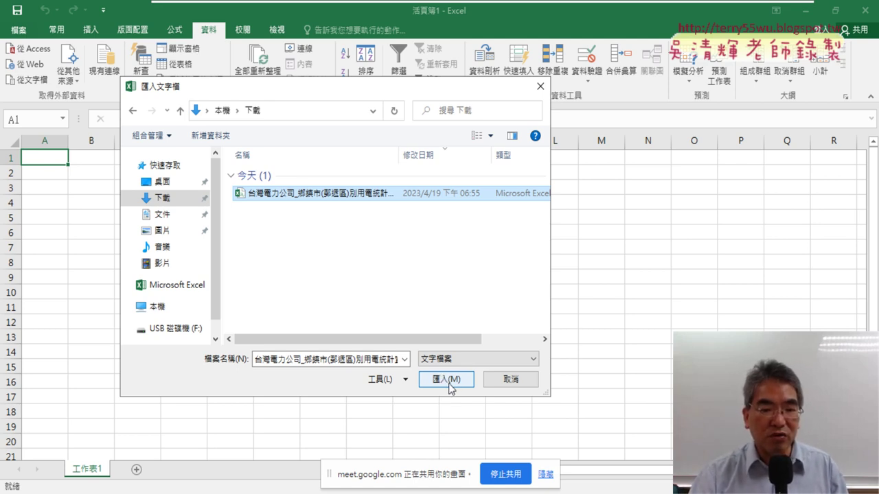
Import the chosen file and try 950 Big5 as the wizard's file origin
left_click(442, 382)
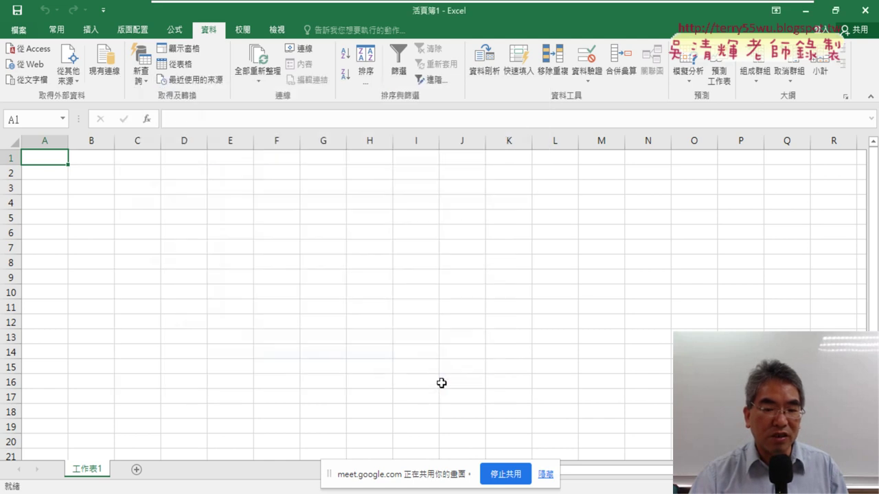
left_click_drag(383, 162, 462, 36)
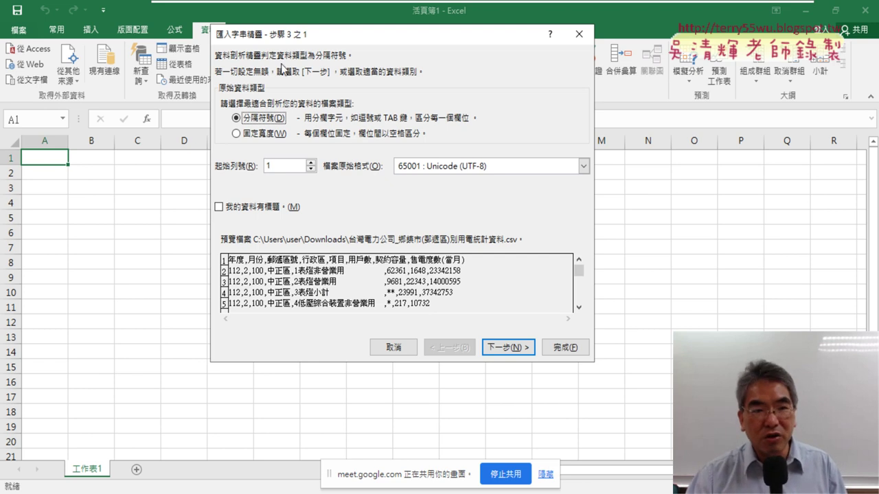
left_click_drag(271, 44, 241, 63)
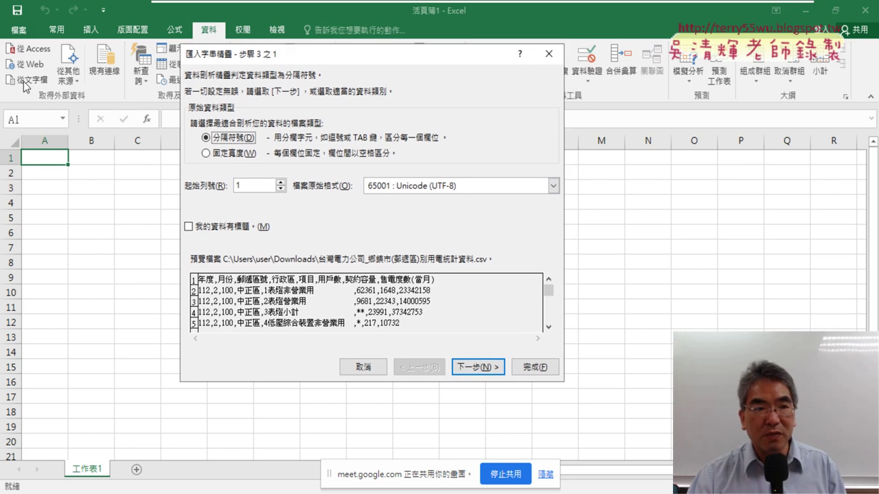
left_click(426, 185)
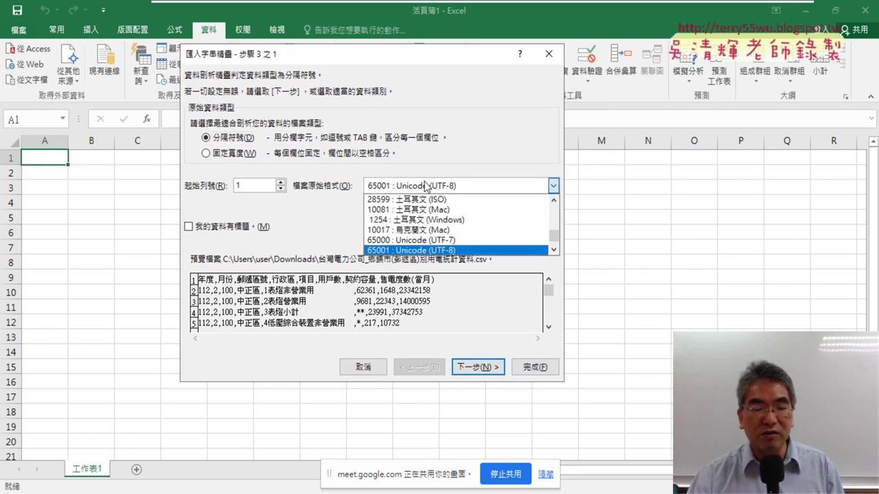
left_click(553, 251)
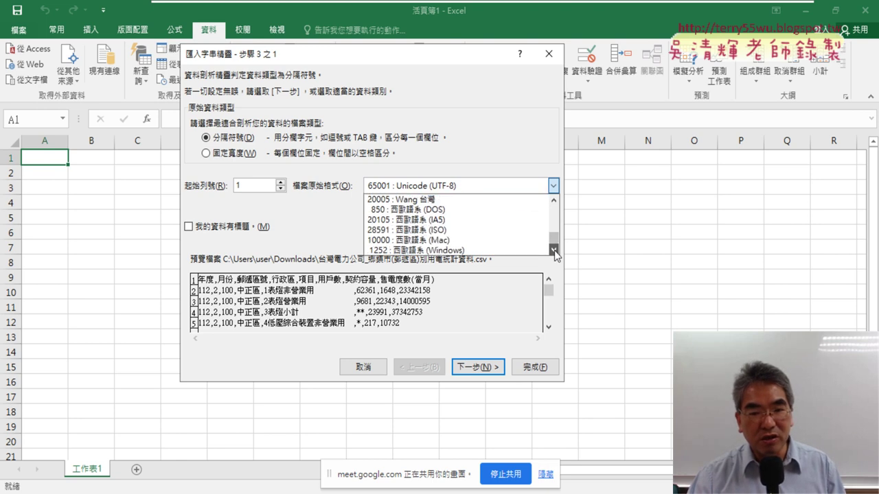
left_click_drag(554, 248, 558, 212)
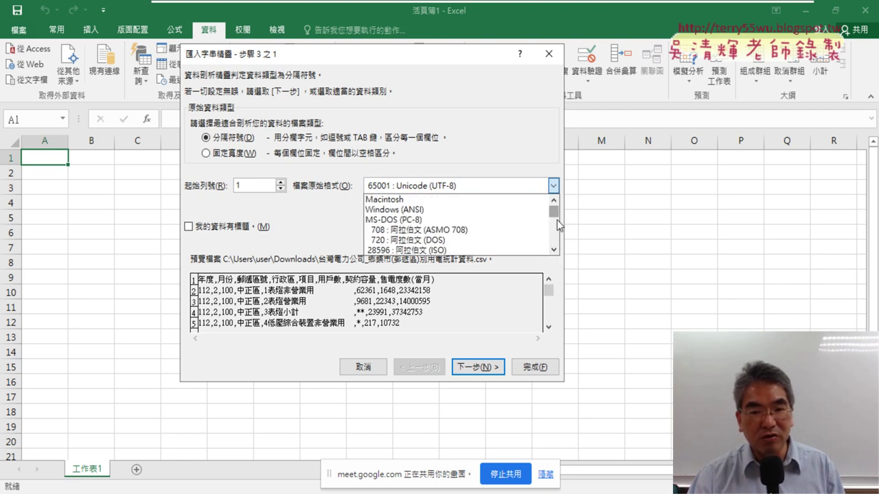
left_click(553, 250)
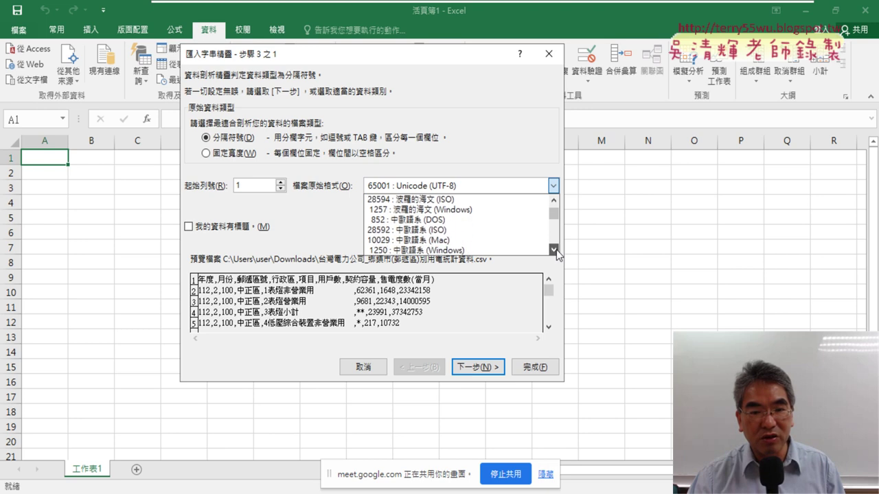
left_click(553, 250)
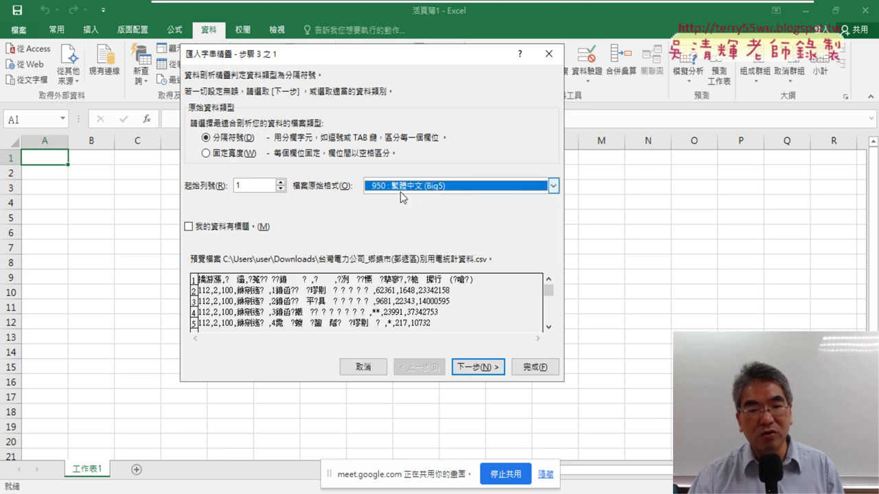
Switch the file origin to 65001 : Unicode (UTF-8) so Chinese headers display correctly
left_click(451, 187)
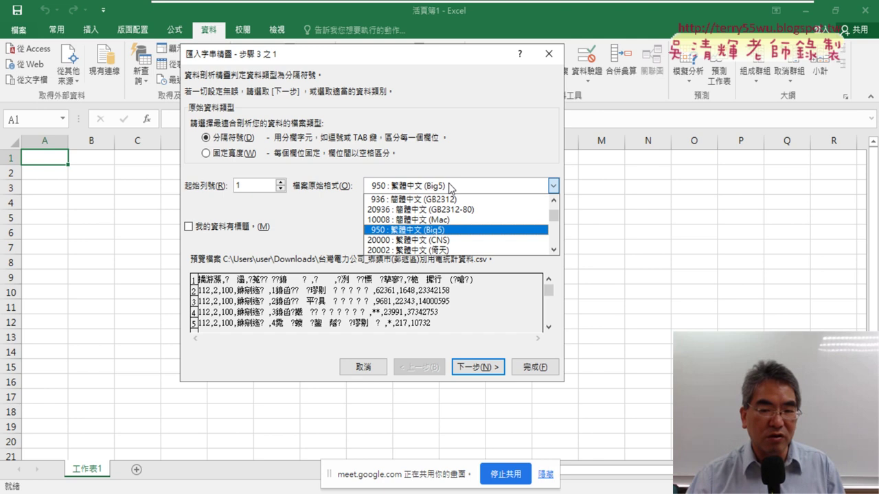
left_click_drag(555, 220, 512, 230)
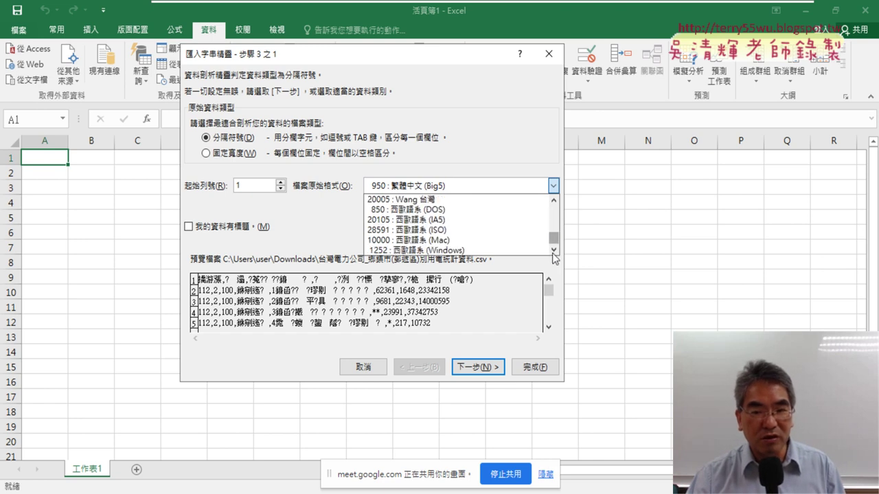
scroll(511, 230, "up", 1)
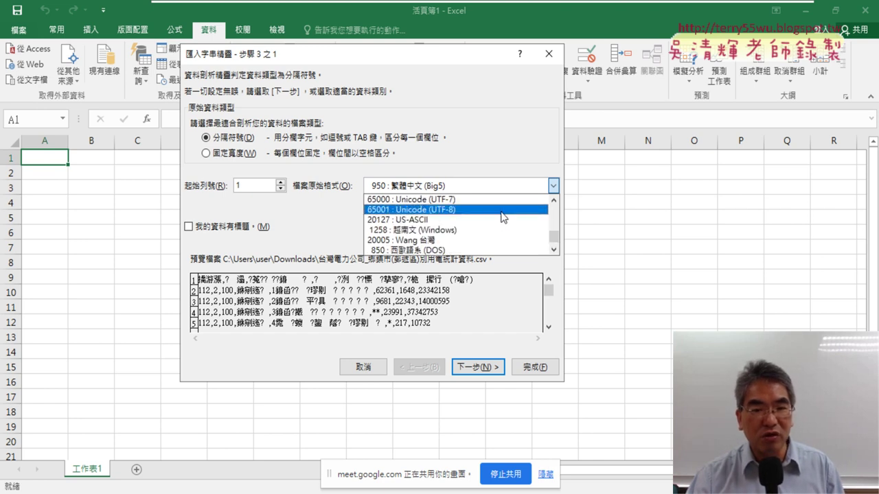
left_click(502, 210)
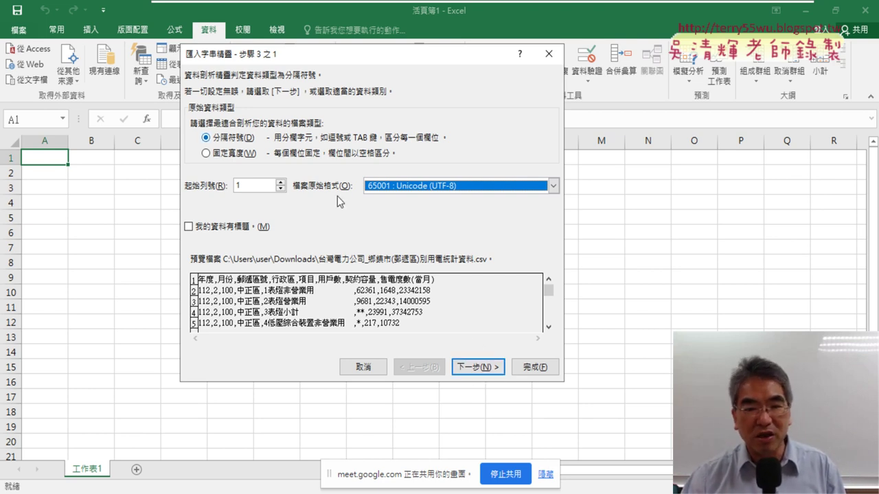
Set comma instead of tab as the delimiter, then go back from step 3 to step 1
left_click(482, 369)
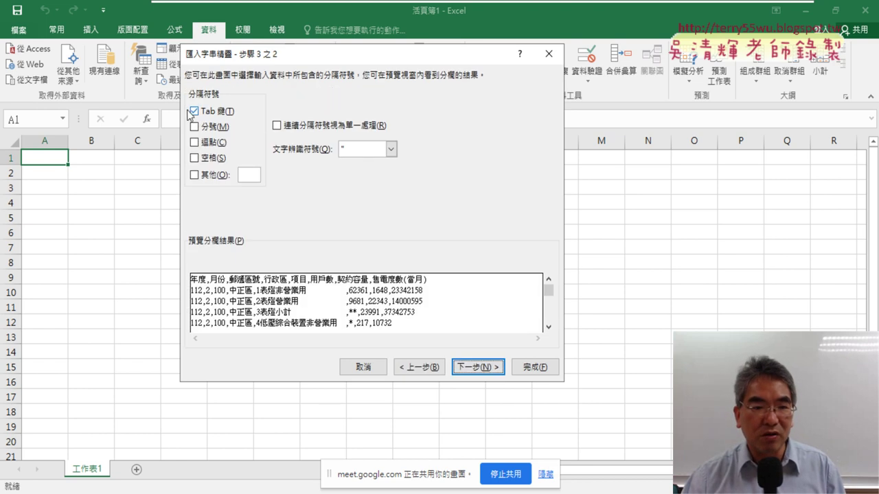
left_click(194, 143)
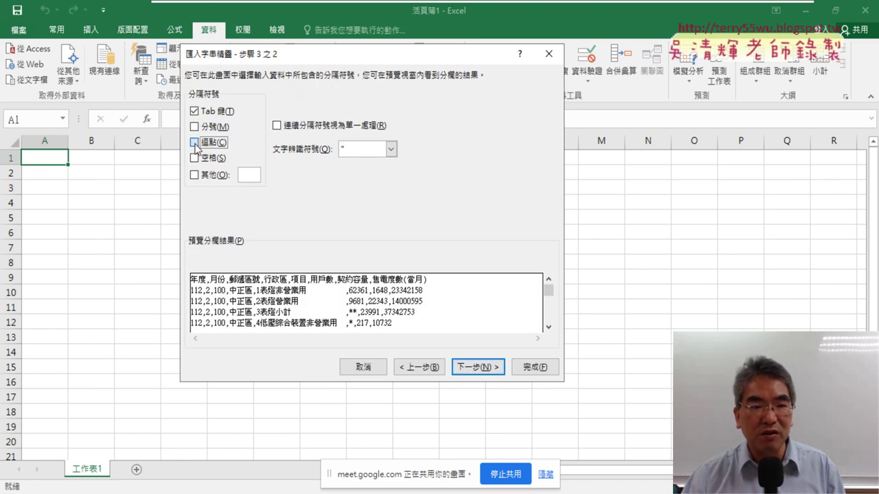
left_click(195, 112)
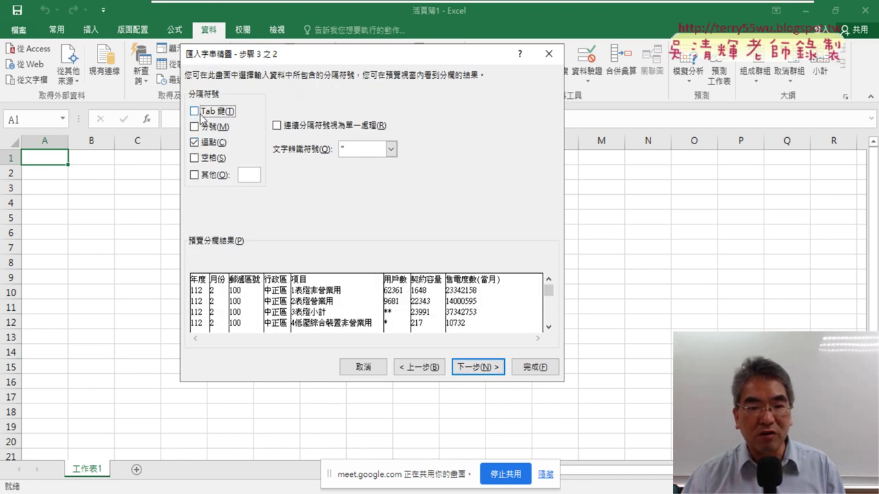
left_click(474, 367)
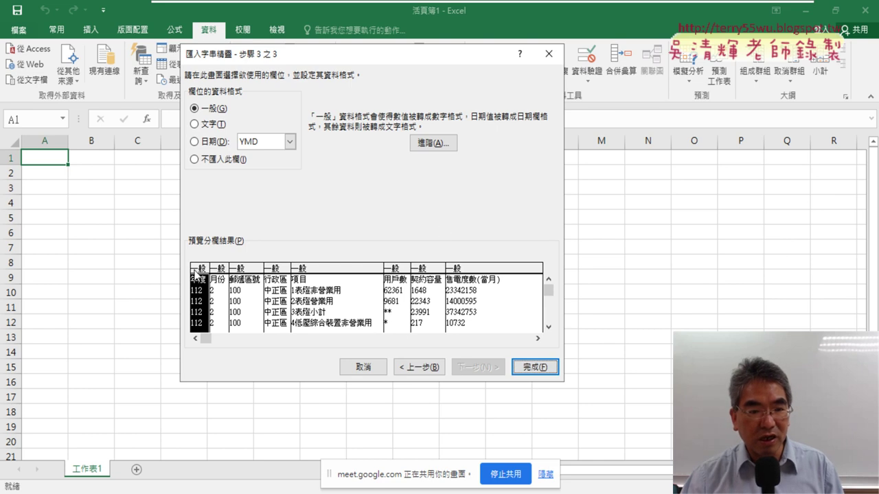
left_click(426, 368)
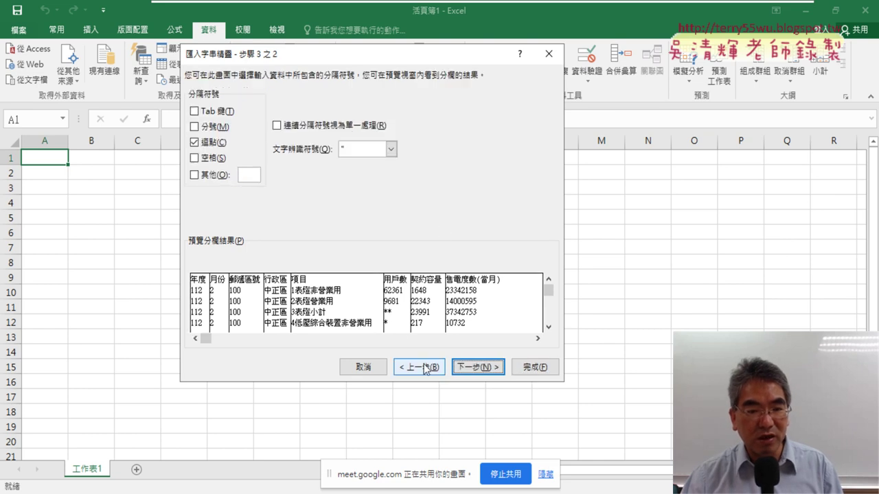
left_click(424, 365)
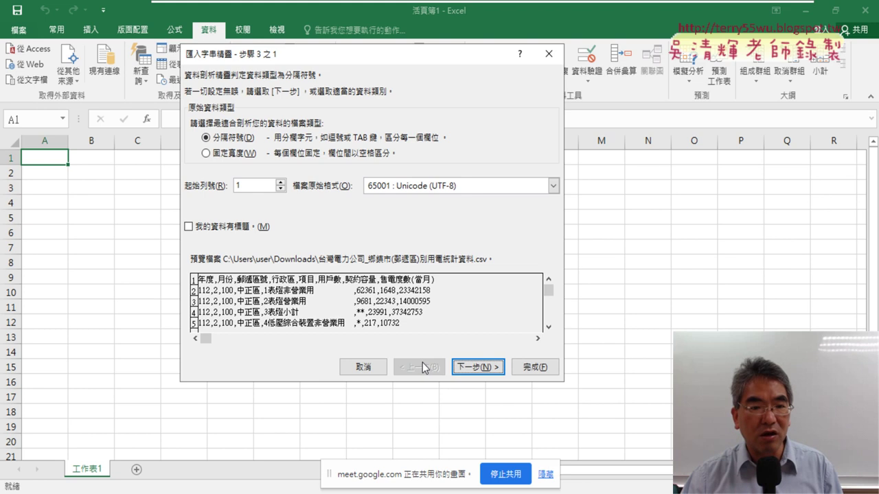
Check 我的資料有標題 so the first row is headers, keeping UTF-8 origin
left_click(188, 227)
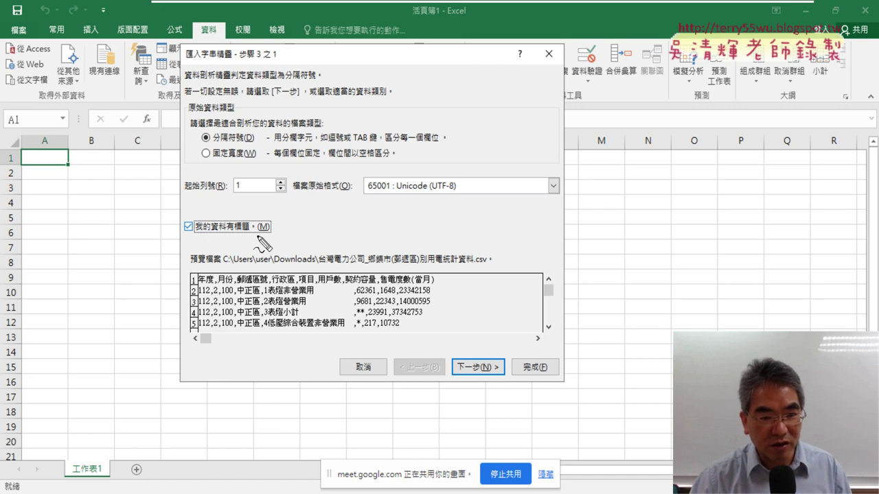
left_click_drag(257, 237, 269, 230)
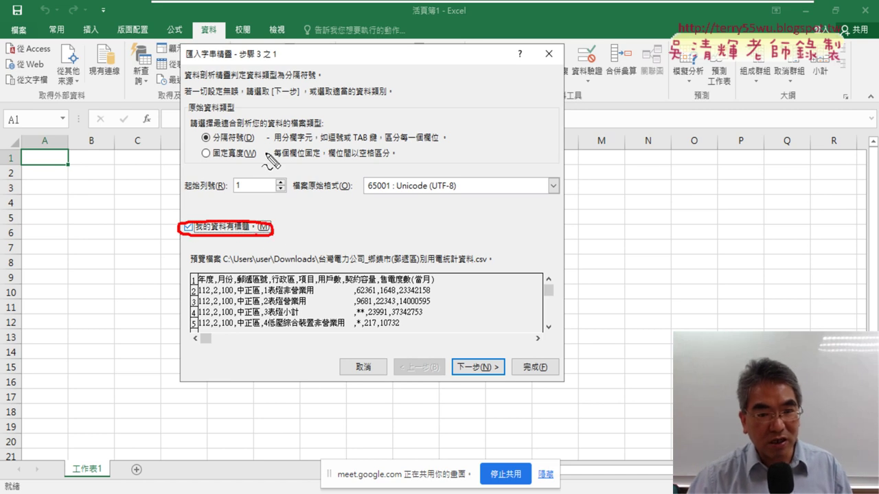
mouse_move(424, 197)
left_mouse_down()
mouse_move(364, 197)
mouse_move(432, 199)
left_mouse_up()
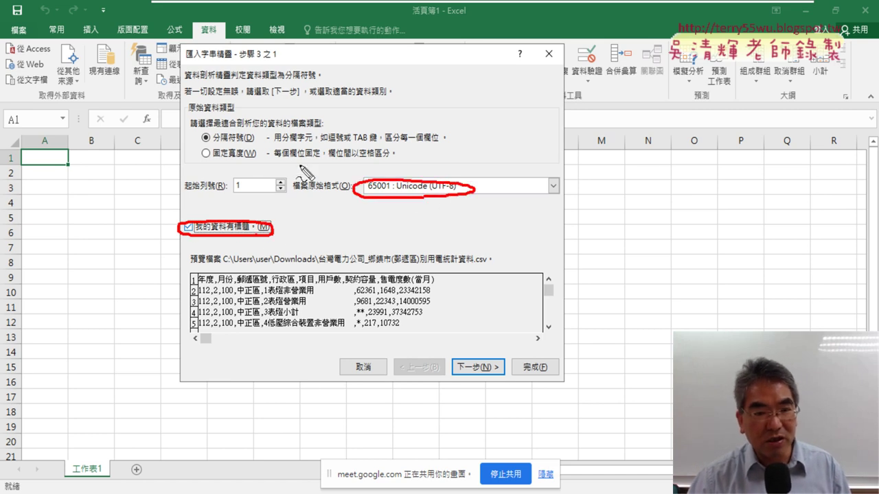
key("Escape")
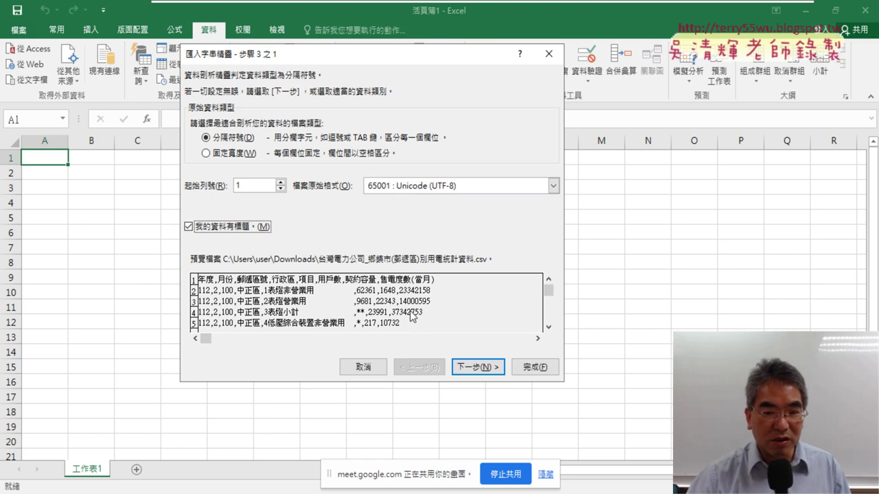
Advance past the delimiter and column format steps and finish the wizard
left_click(478, 366)
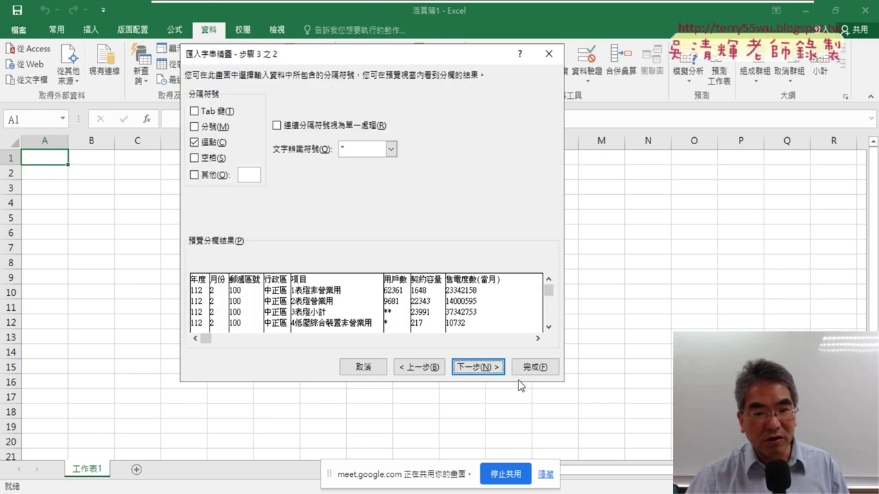
left_click(489, 372)
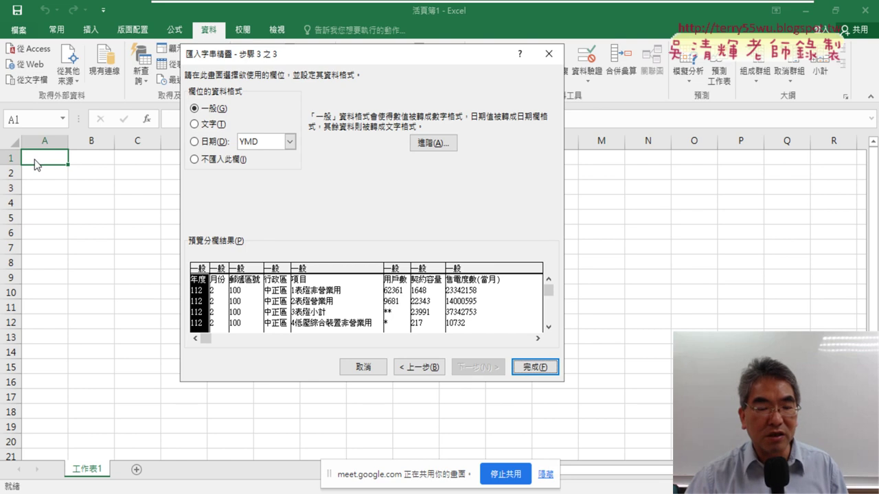
left_click(537, 366)
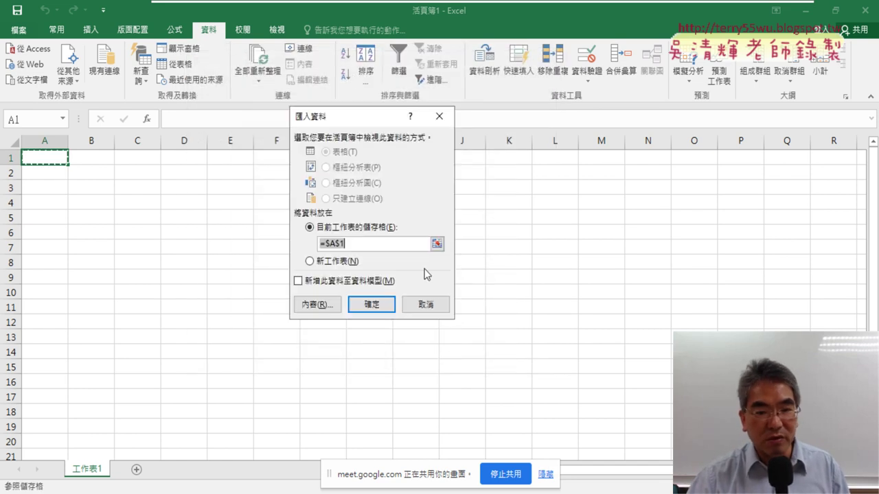
Confirm placing the imported electricity data at =$A$1 on the existing worksheet
left_click(375, 306)
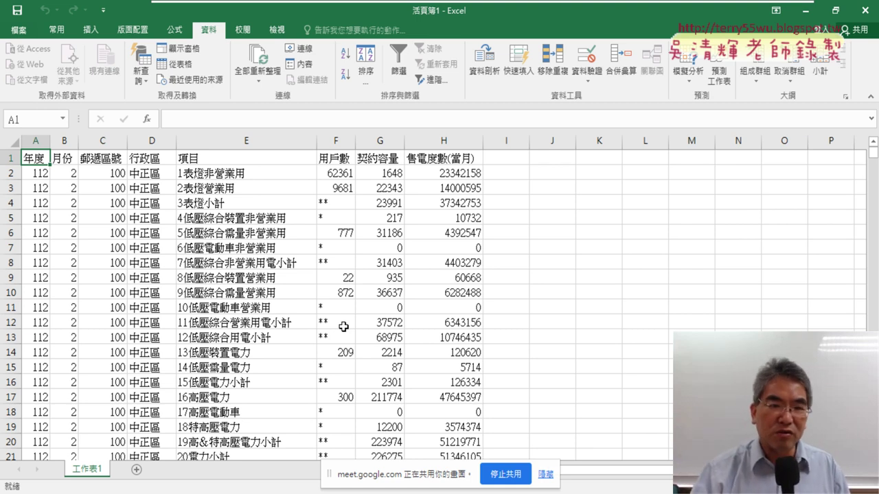
left_click(19, 32)
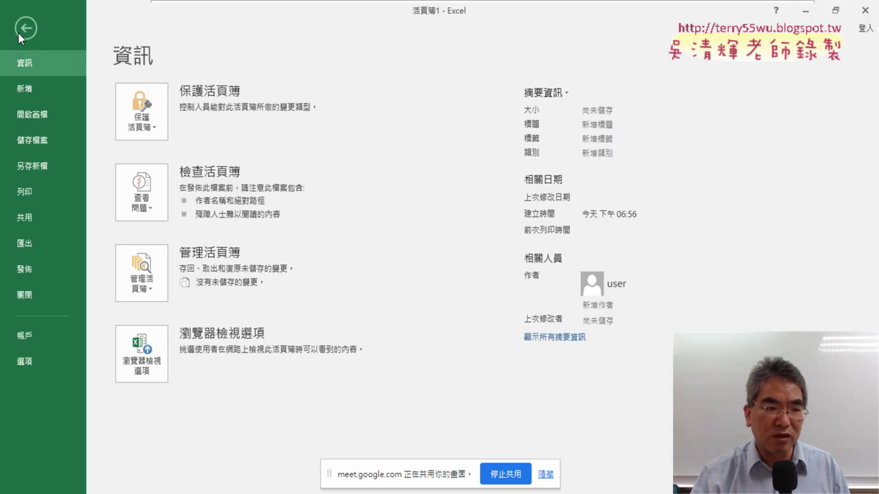
left_click(21, 33)
left_click(19, 33)
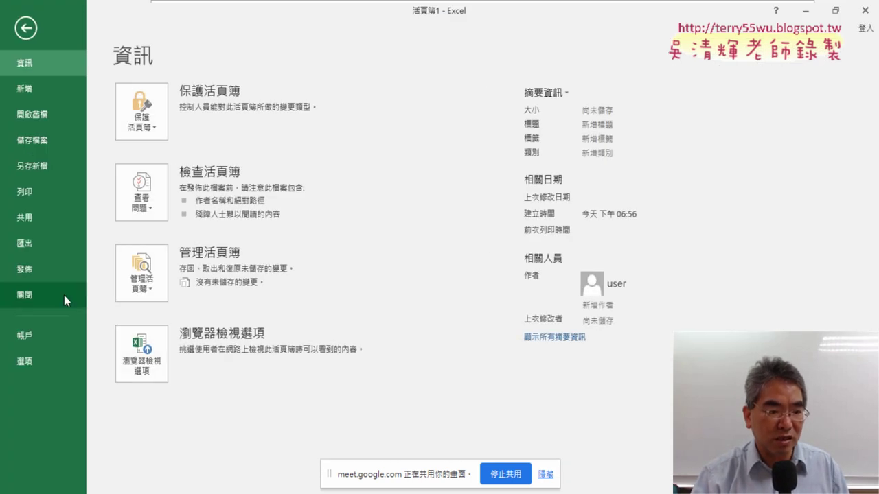
left_click(60, 335)
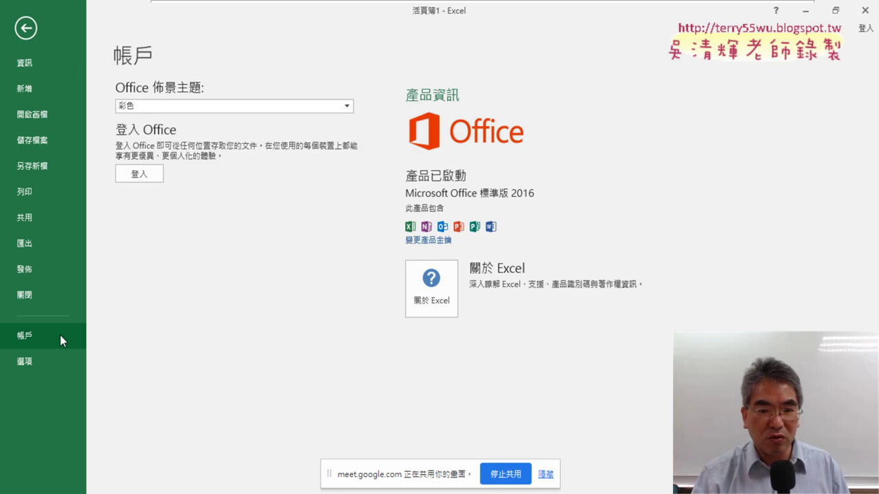
left_click(444, 307)
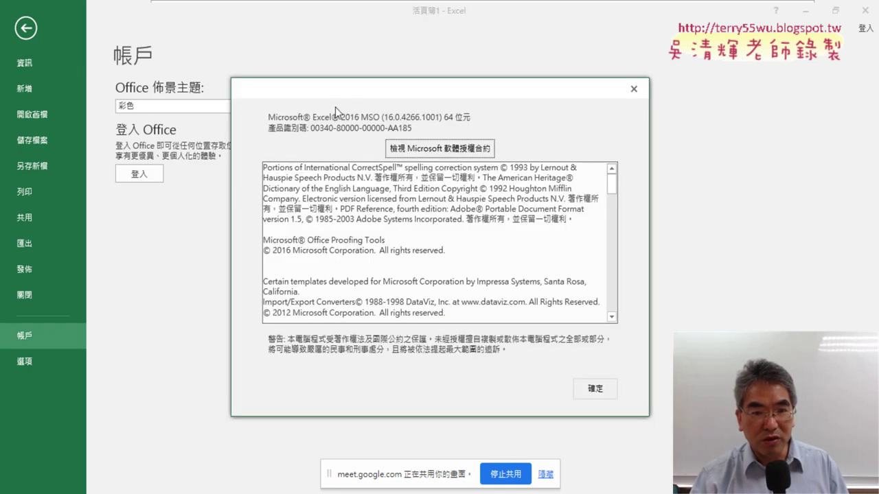
left_click_drag(344, 93, 346, 217)
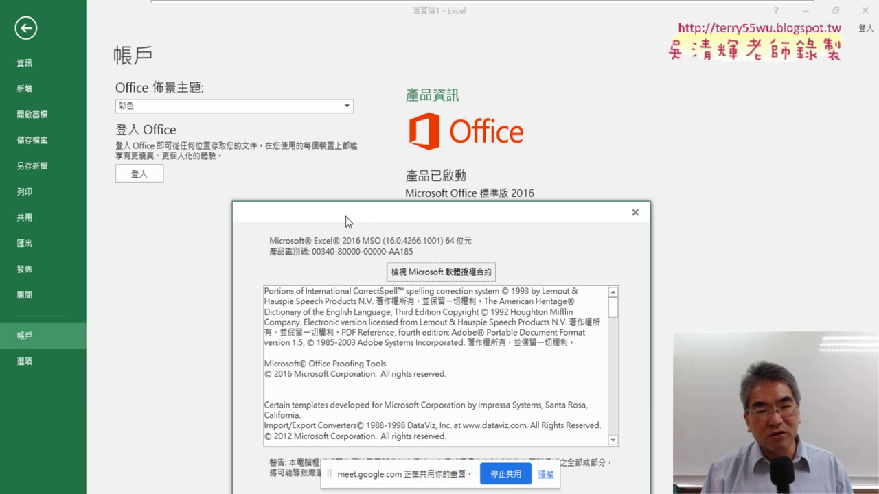
left_click(635, 212)
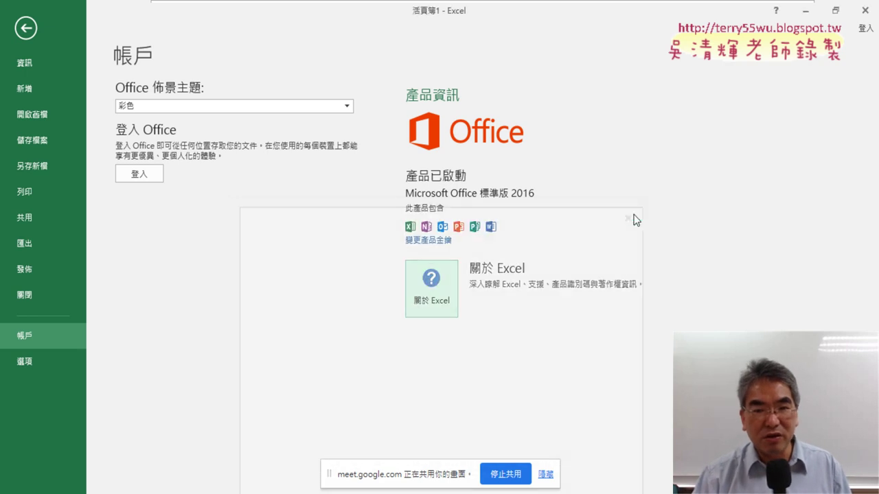
left_click(25, 29)
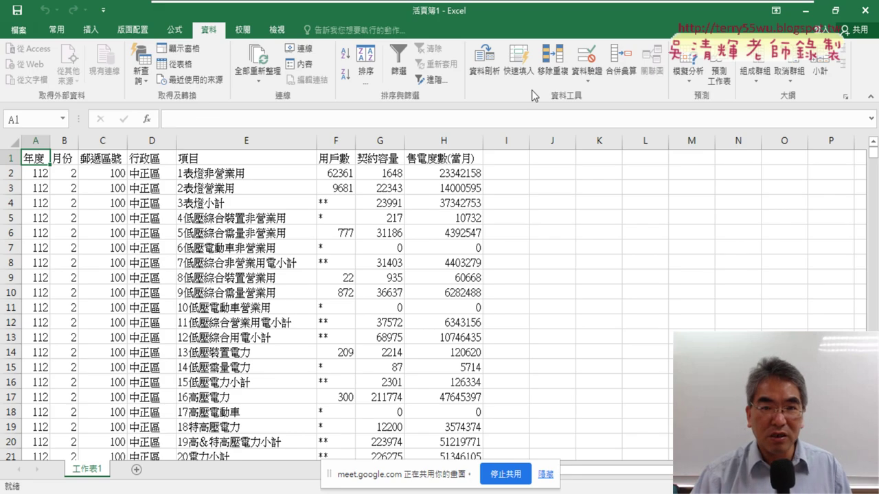
Minimize the classroom monitoring console to get back to Excel
mouse_move(566, 6)
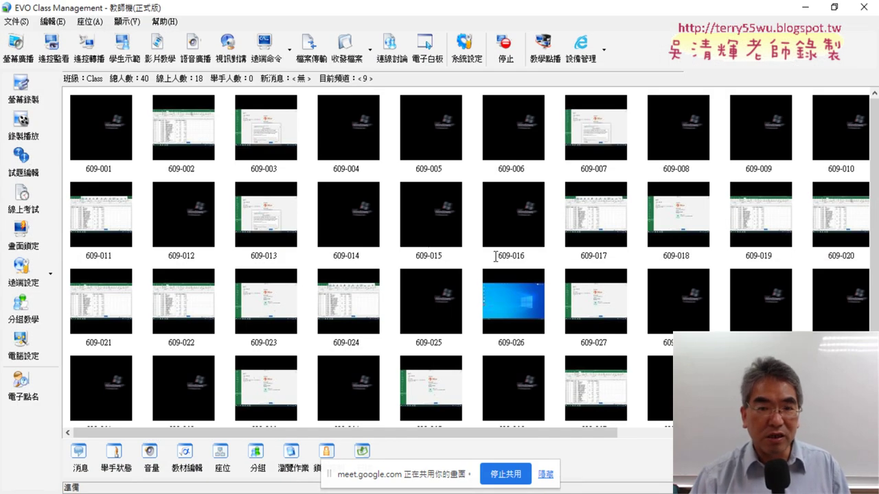
left_click(782, 31)
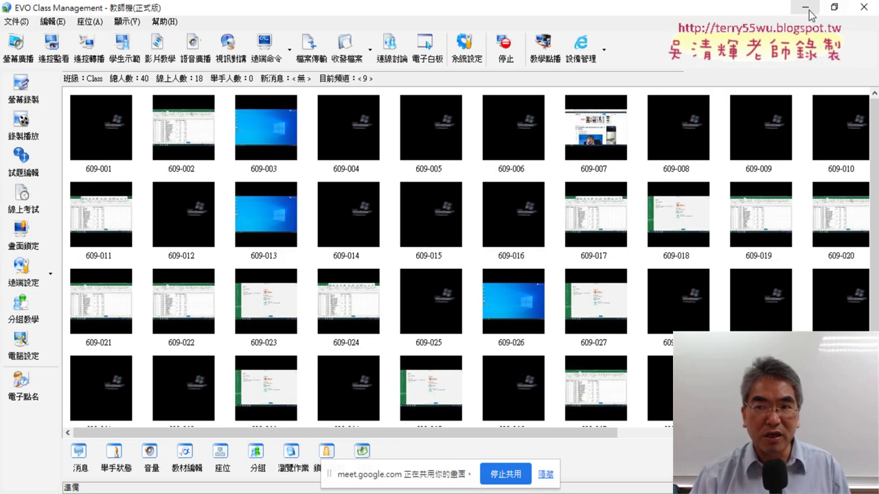
left_click(809, 9)
Jump from A1 to the table's last record, row 20665, to confirm the imported row count
left_click(379, 244)
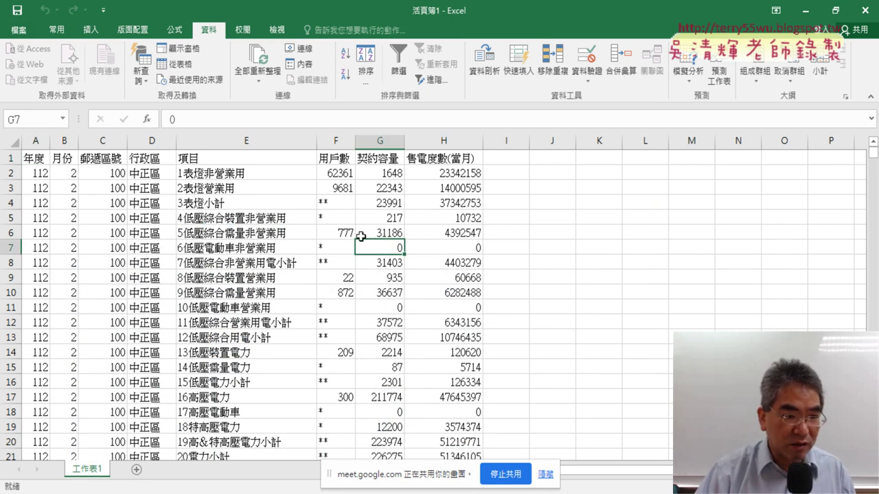
left_click(43, 160)
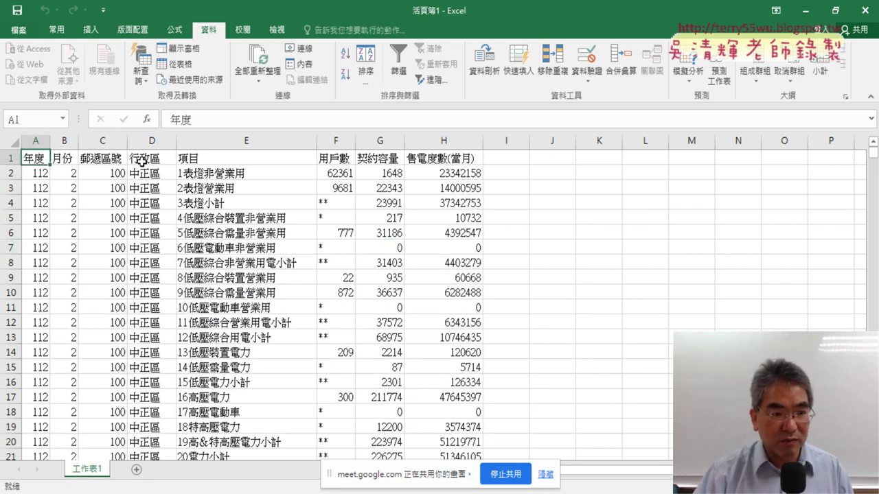
key("ctrl+Down")
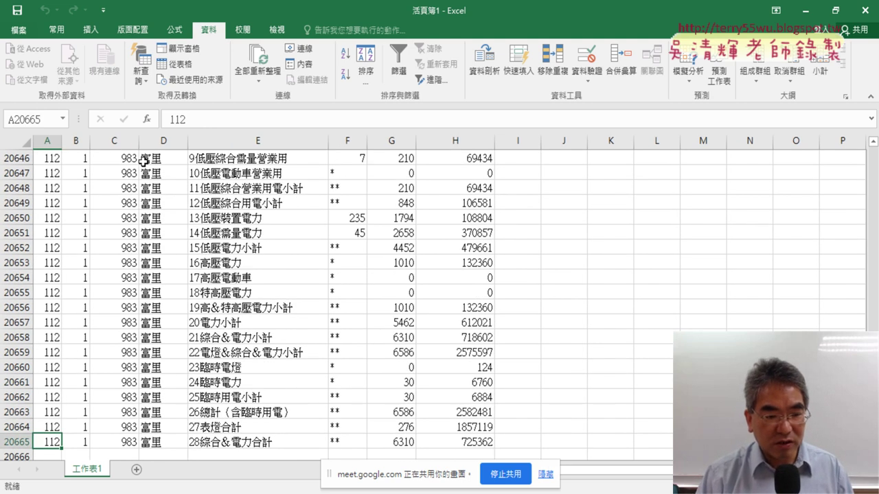
key("ctrl+Up")
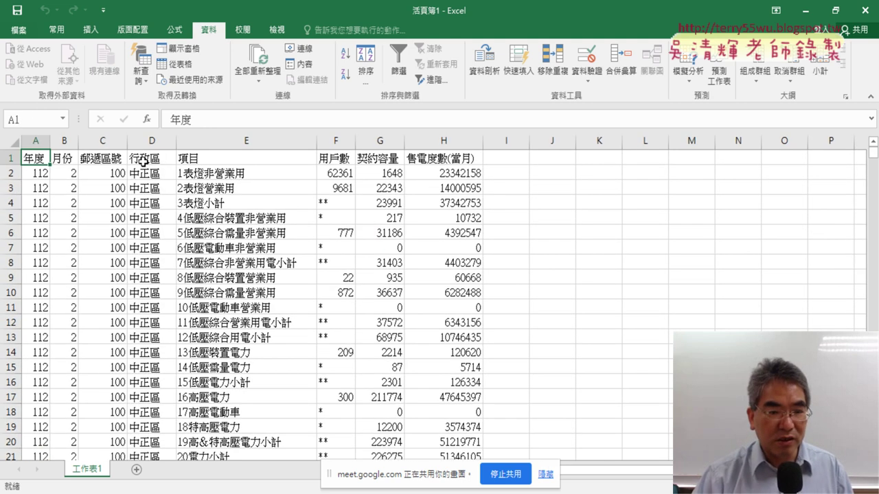
key("ctrl+Down")
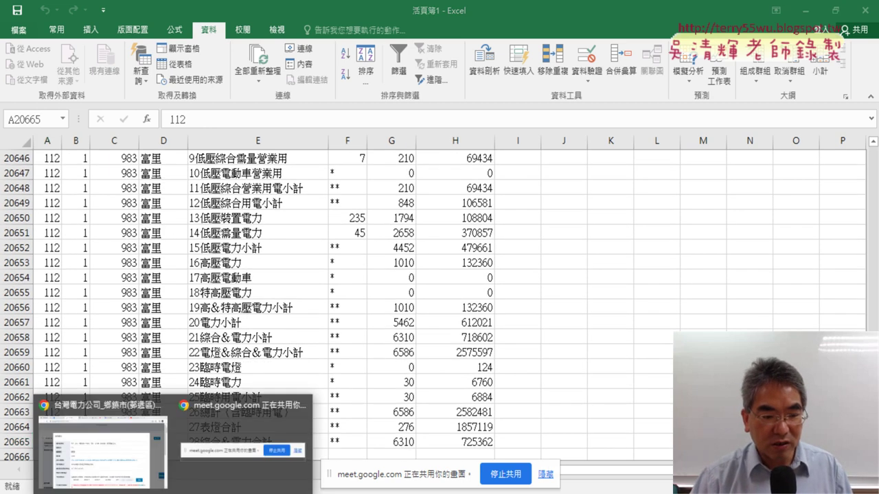
Back on the data.gov.tw dataset page, select the title 本年度鄉鎮市(郵遞區)別用電統計資料
left_click(129, 450)
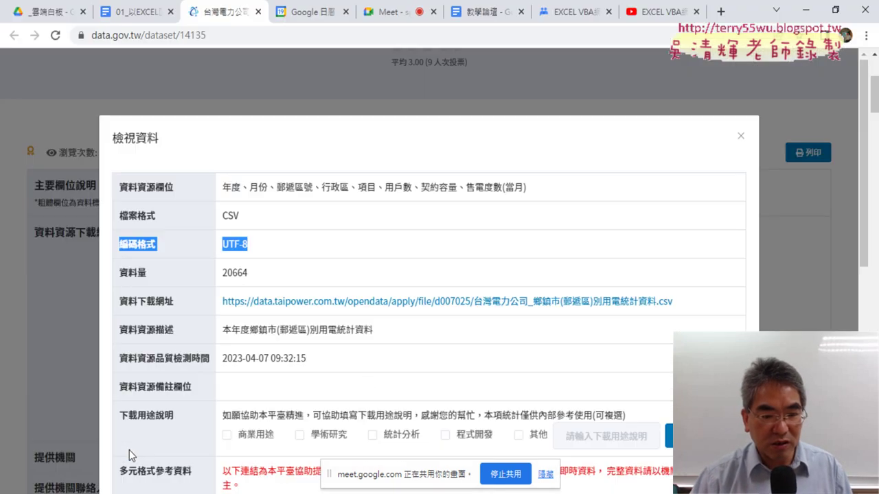
left_click(741, 136)
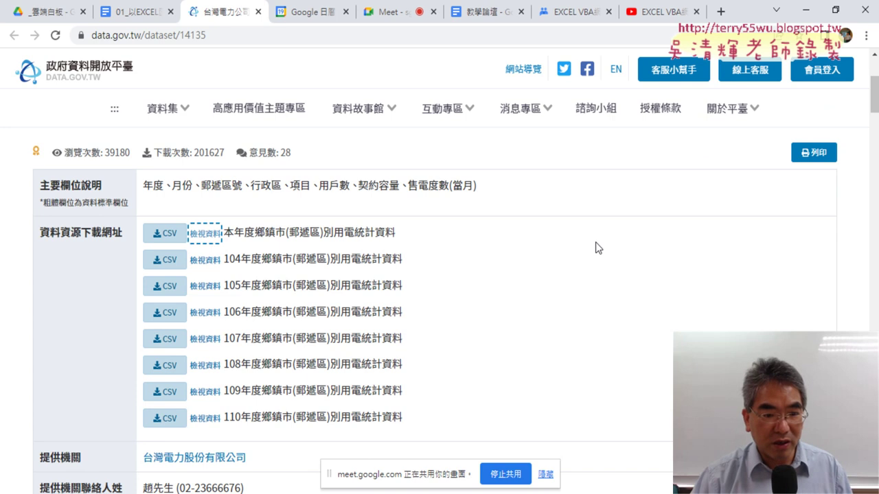
scroll(596, 248, "down", 2)
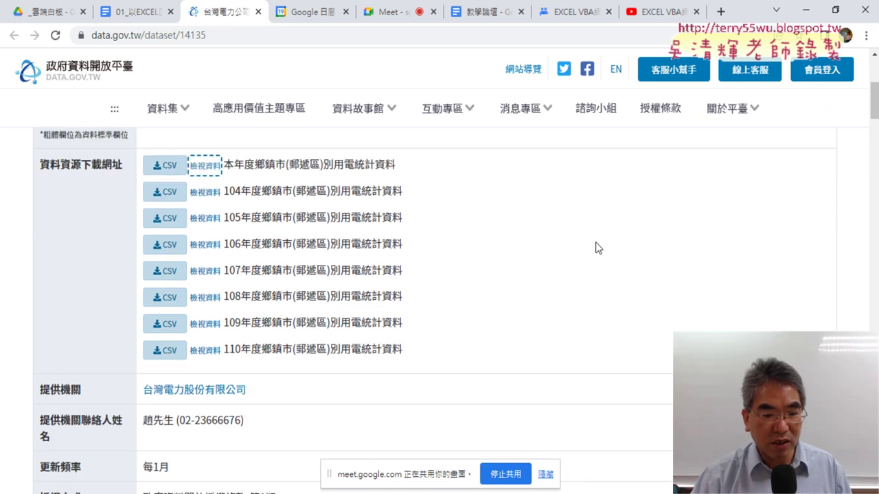
scroll(596, 248, "up", 2)
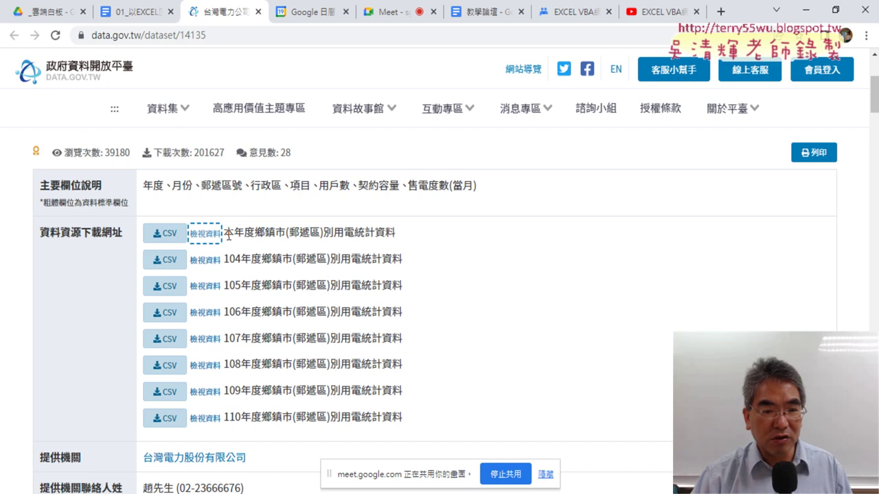
left_click_drag(225, 234, 415, 237)
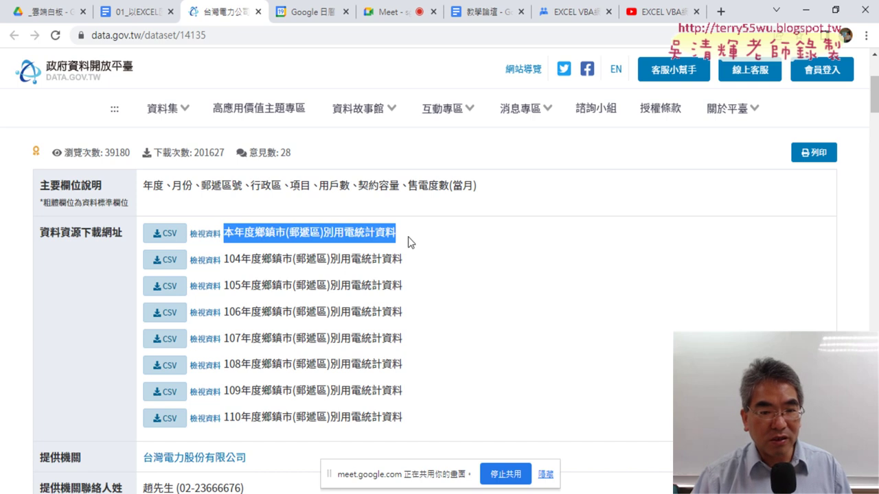